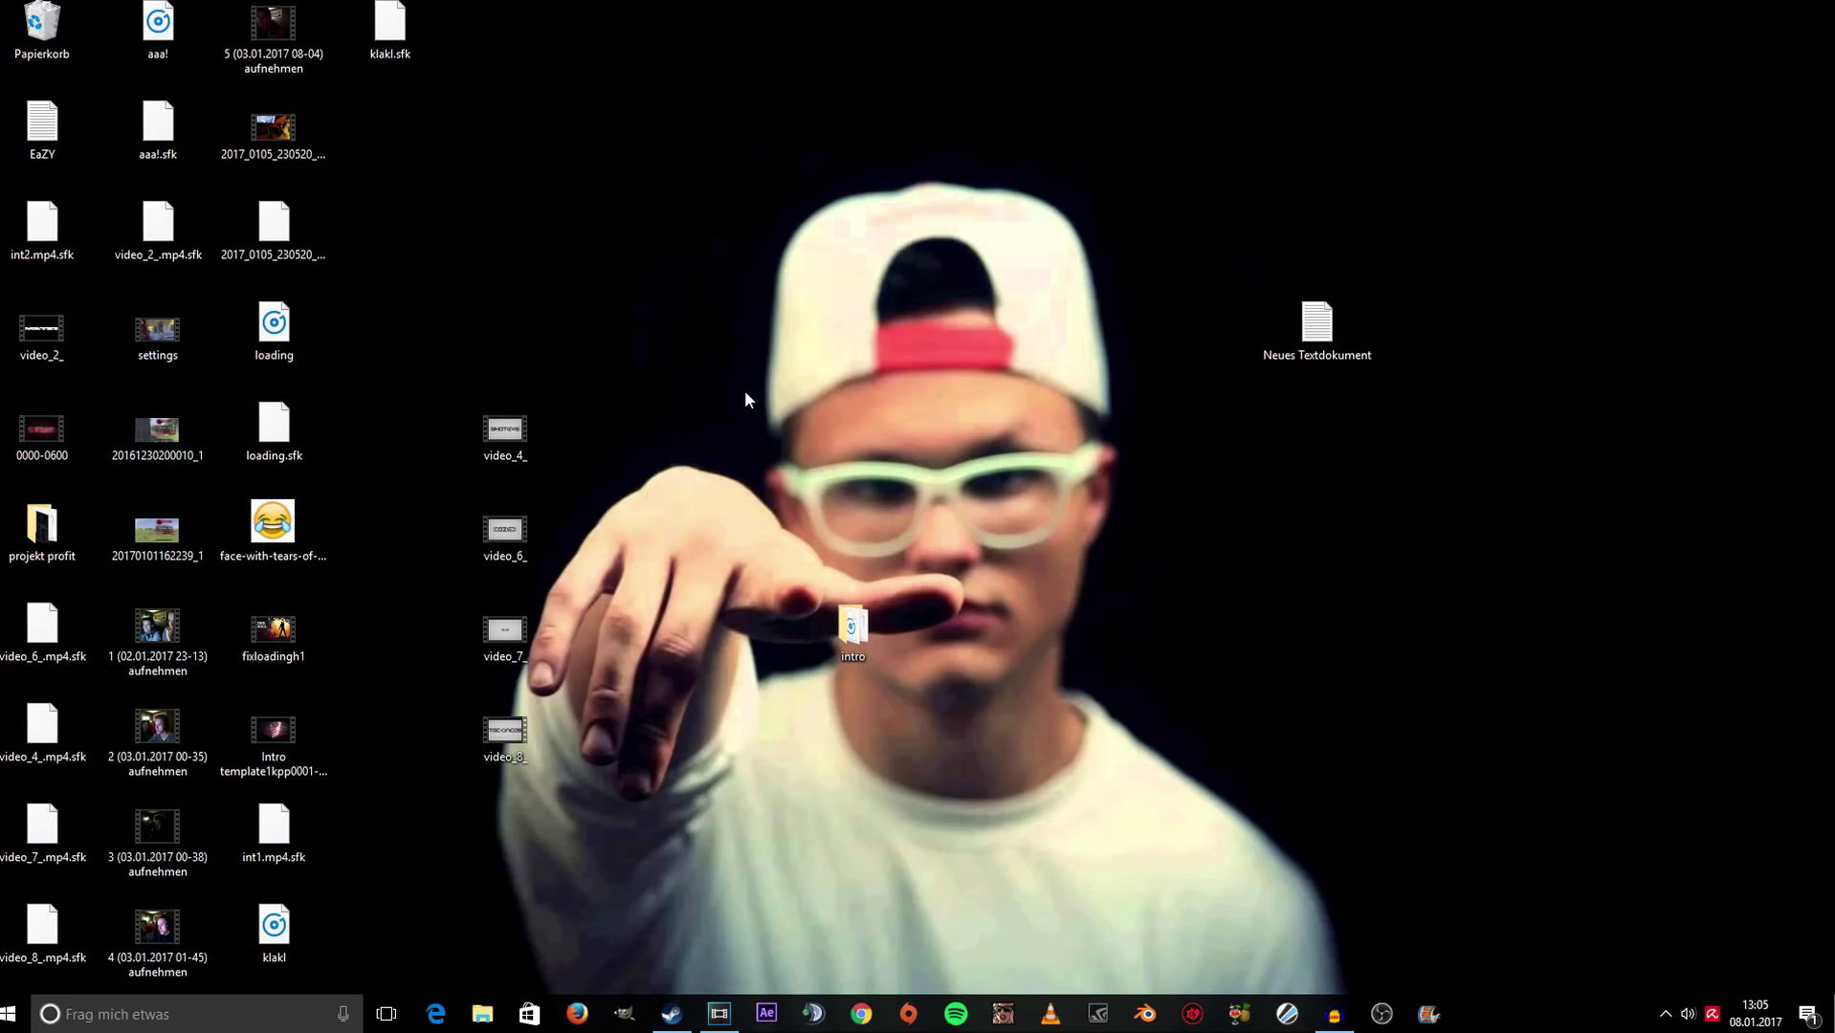
# Arrange the desktop and move the Intro template video to the desktop centre.
pyautogui.moveTo(573, 97); pyautogui.dragTo(1196, 587)
pyautogui.rightClick(628, 231)
pyautogui.click(589, 174)
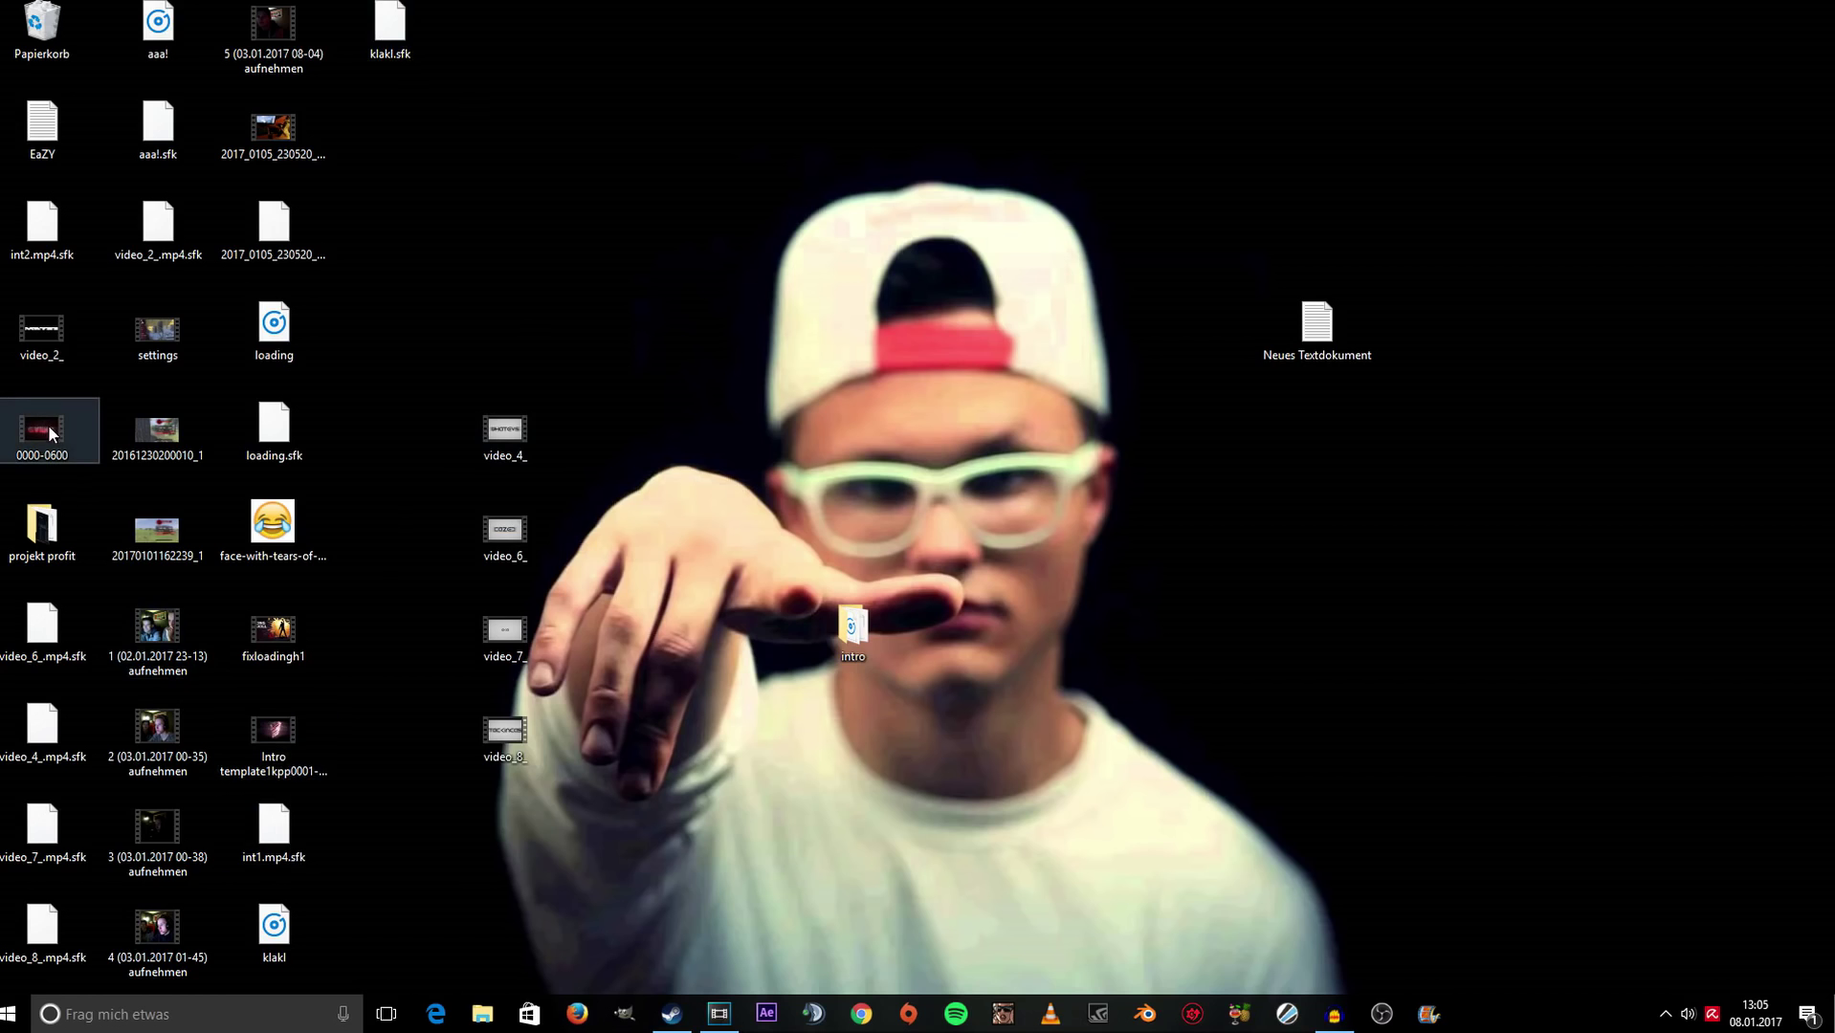
pyautogui.moveTo(291, 748); pyautogui.dragTo(880, 440)
# Preview the Intro template in Films & TV with adjusted volume, then drag it toward Vegas Pro.
pyautogui.doubleClick(880, 440)
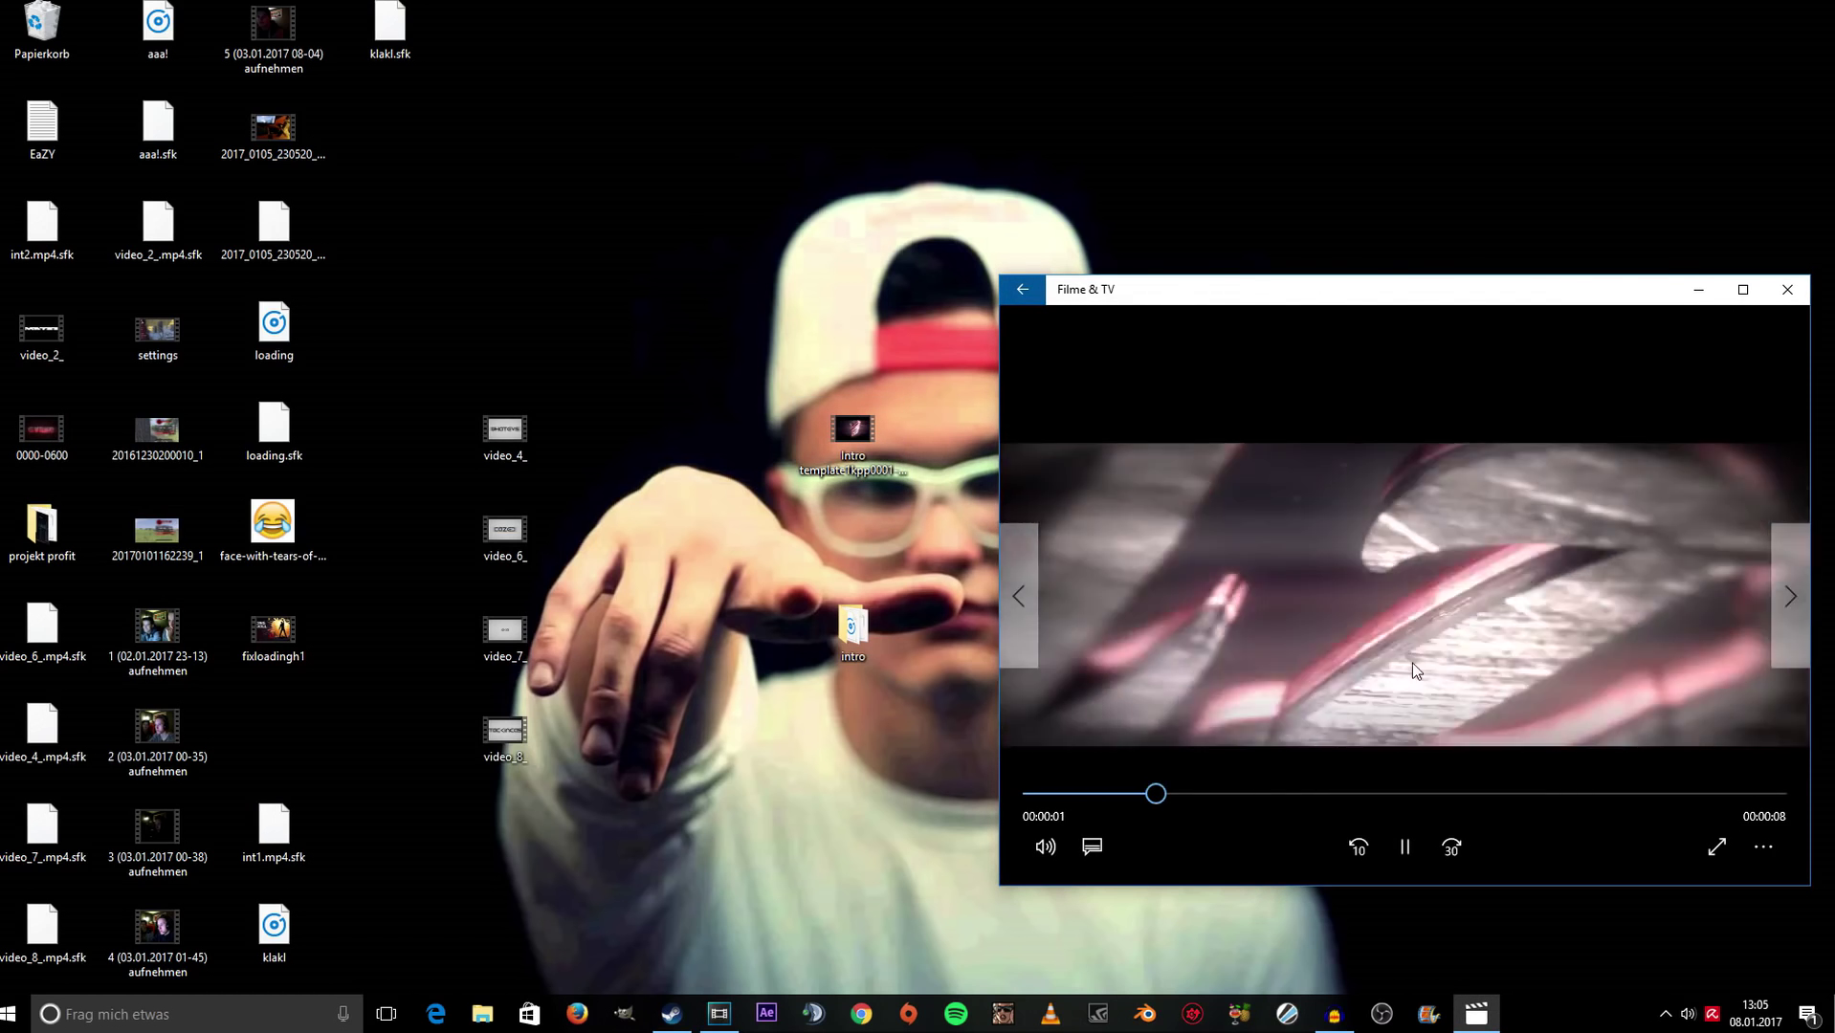
pyautogui.click(1046, 847)
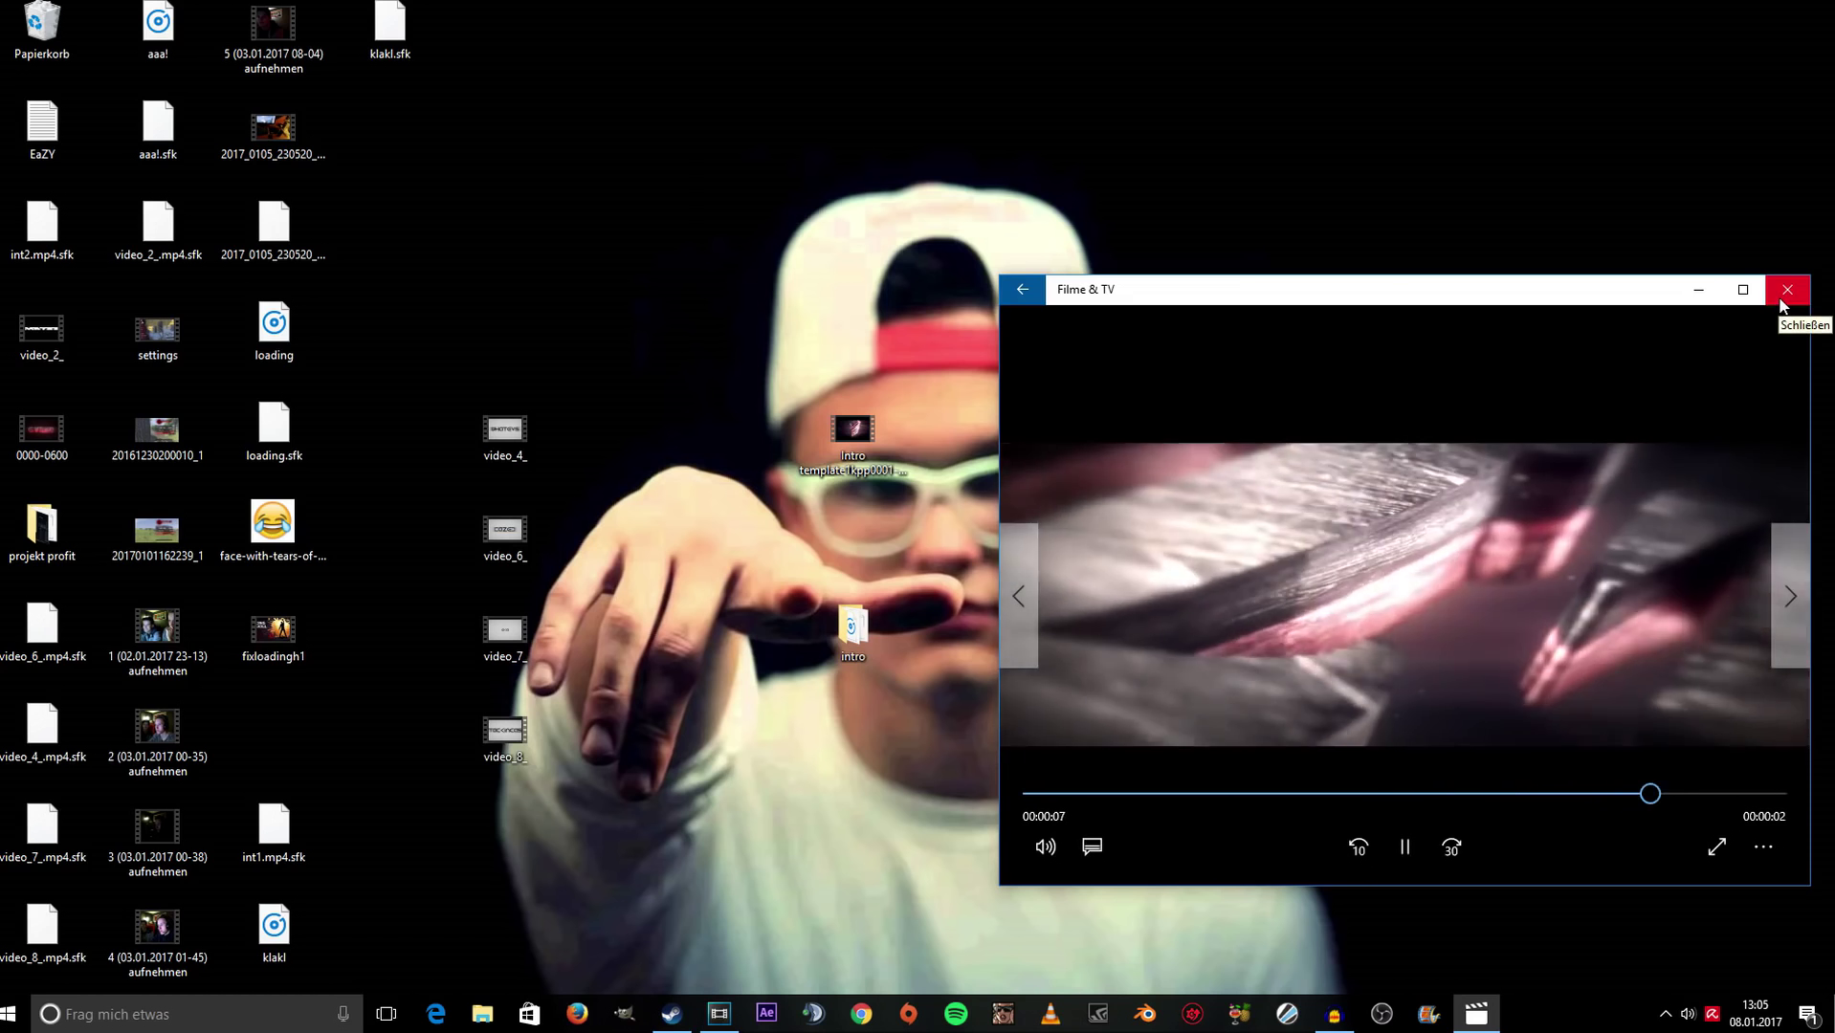
pyautogui.click(1782, 293)
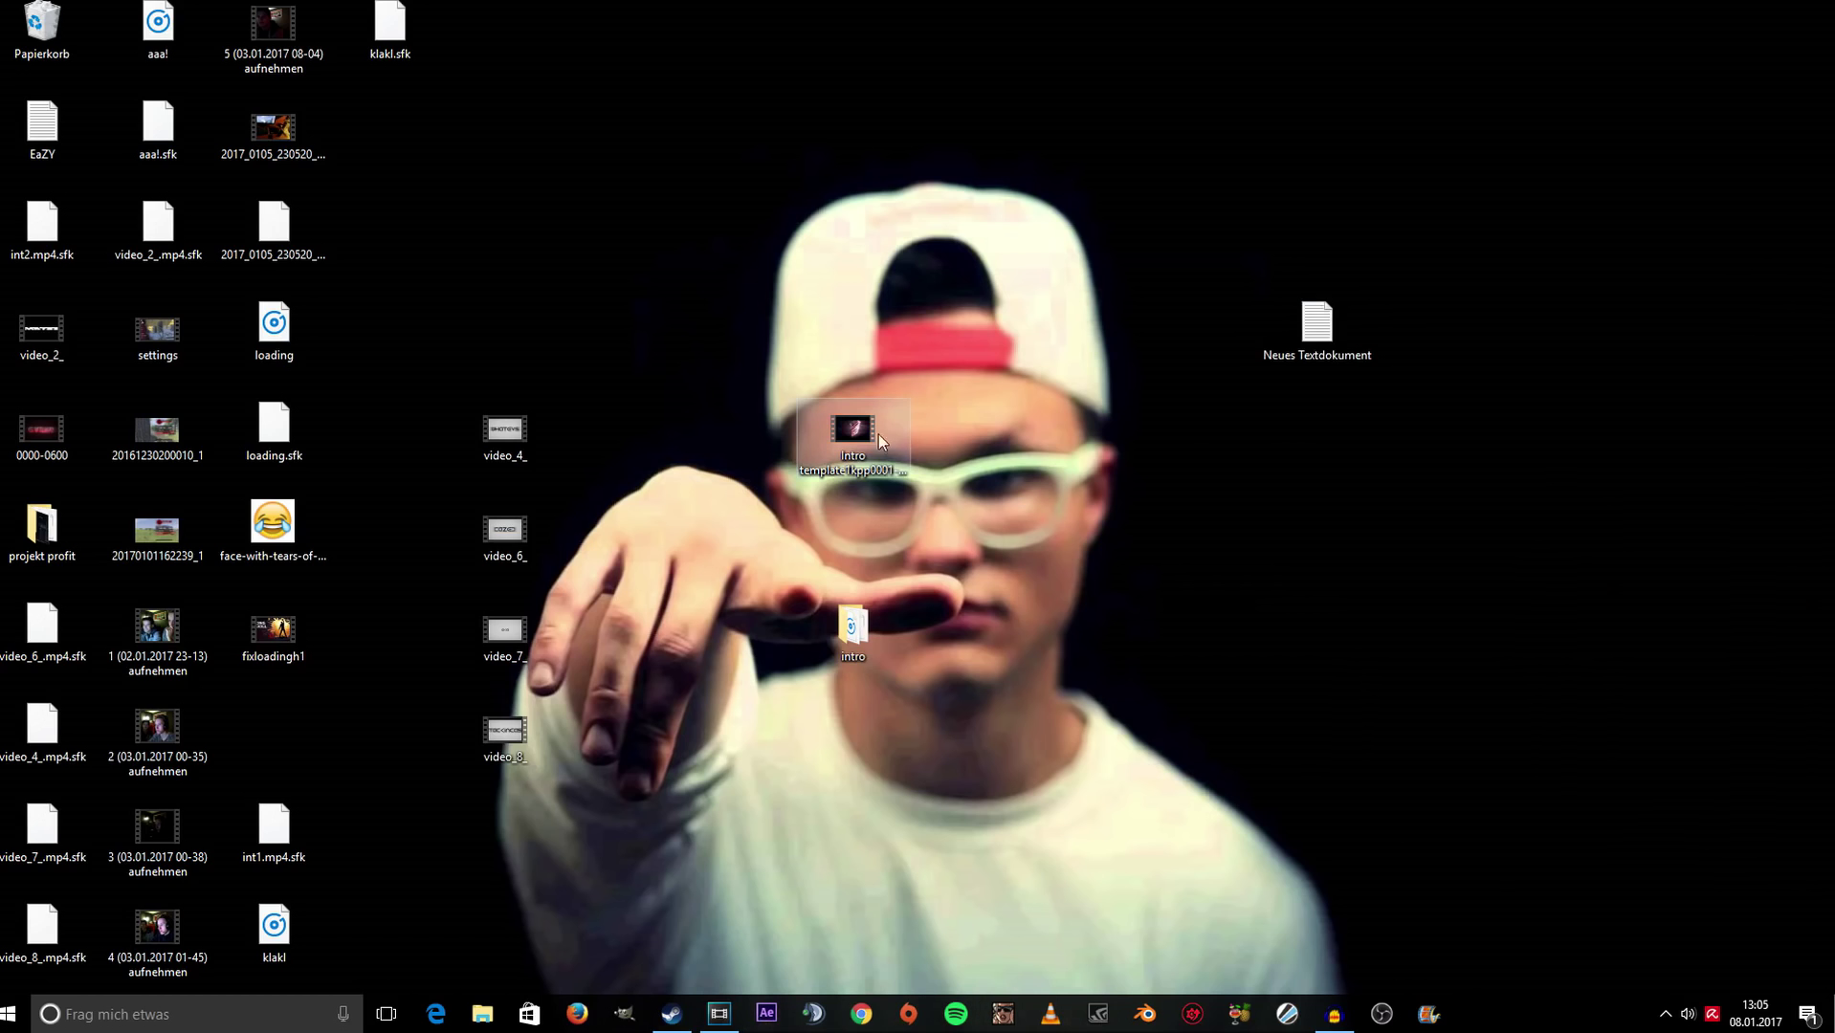
pyautogui.moveTo(852, 432); pyautogui.dragTo(382, 694)
# Try opening the Intro template clip via File > Open in Vegas, dismiss the format error, and minimize Vegas.
pyautogui.click(6, 21)
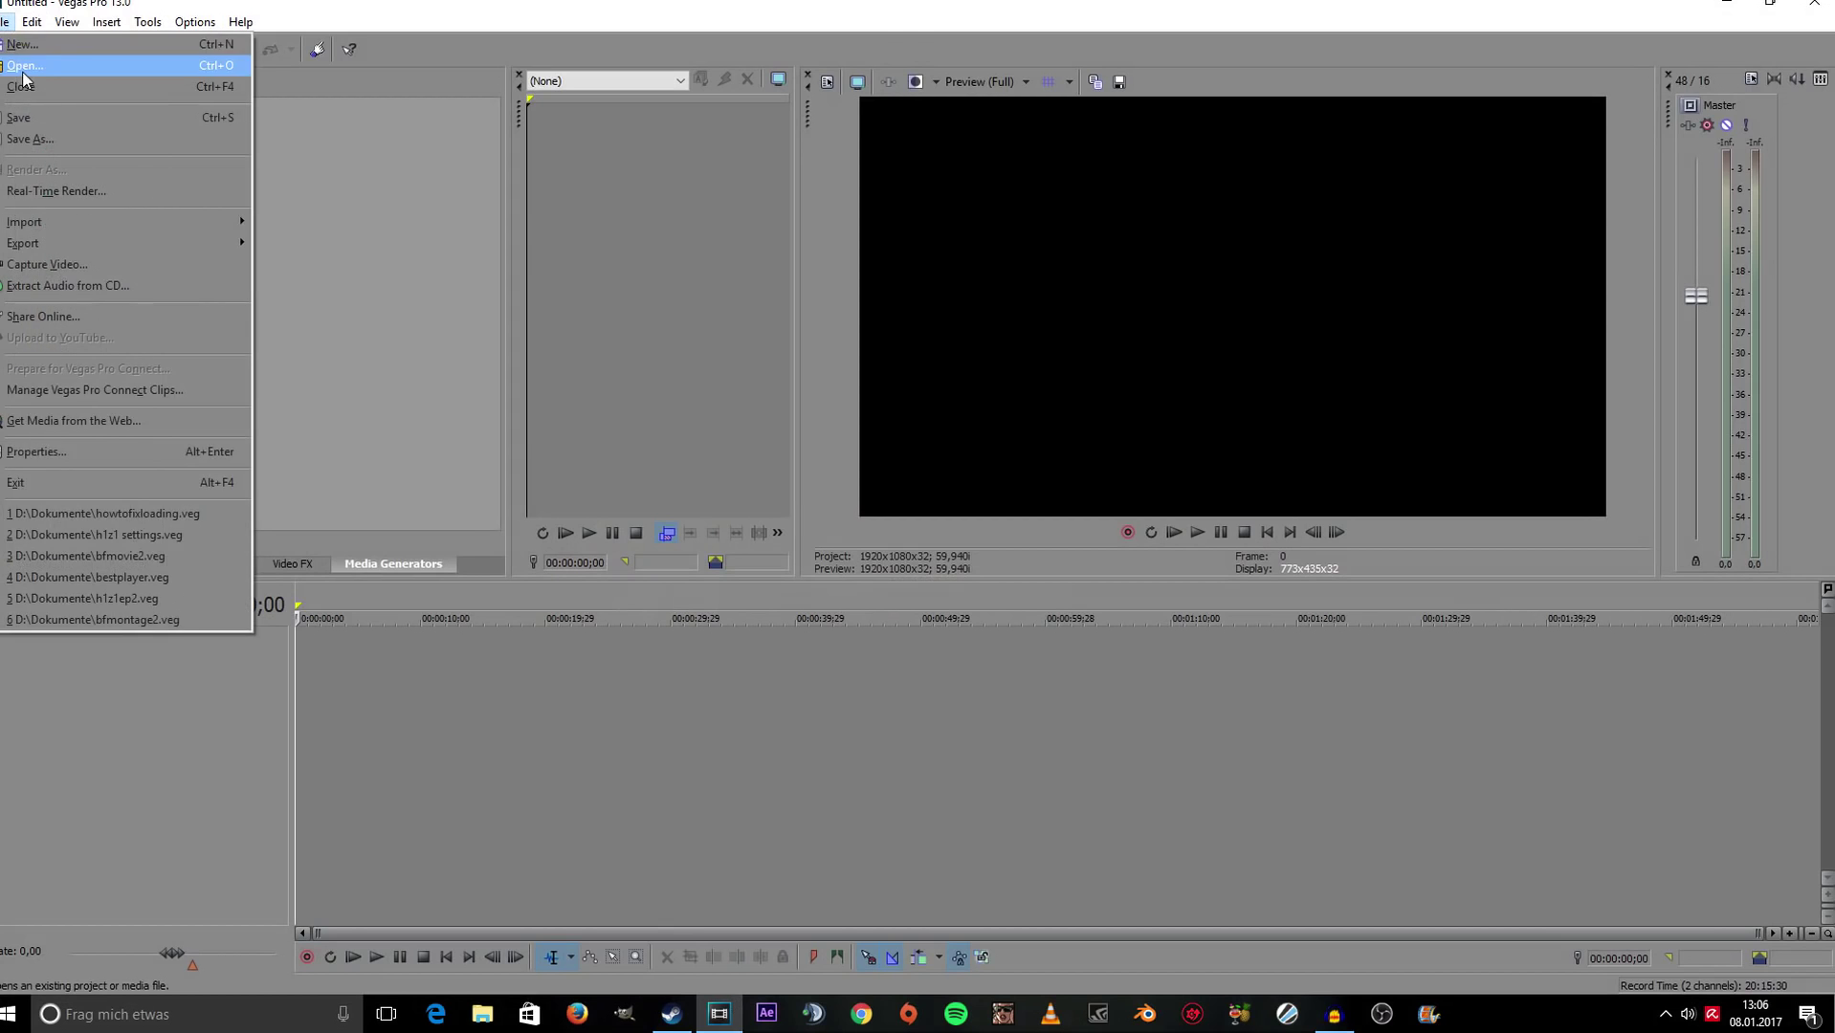
pyautogui.click(26, 57)
pyautogui.scroll(-2, 724, 306)
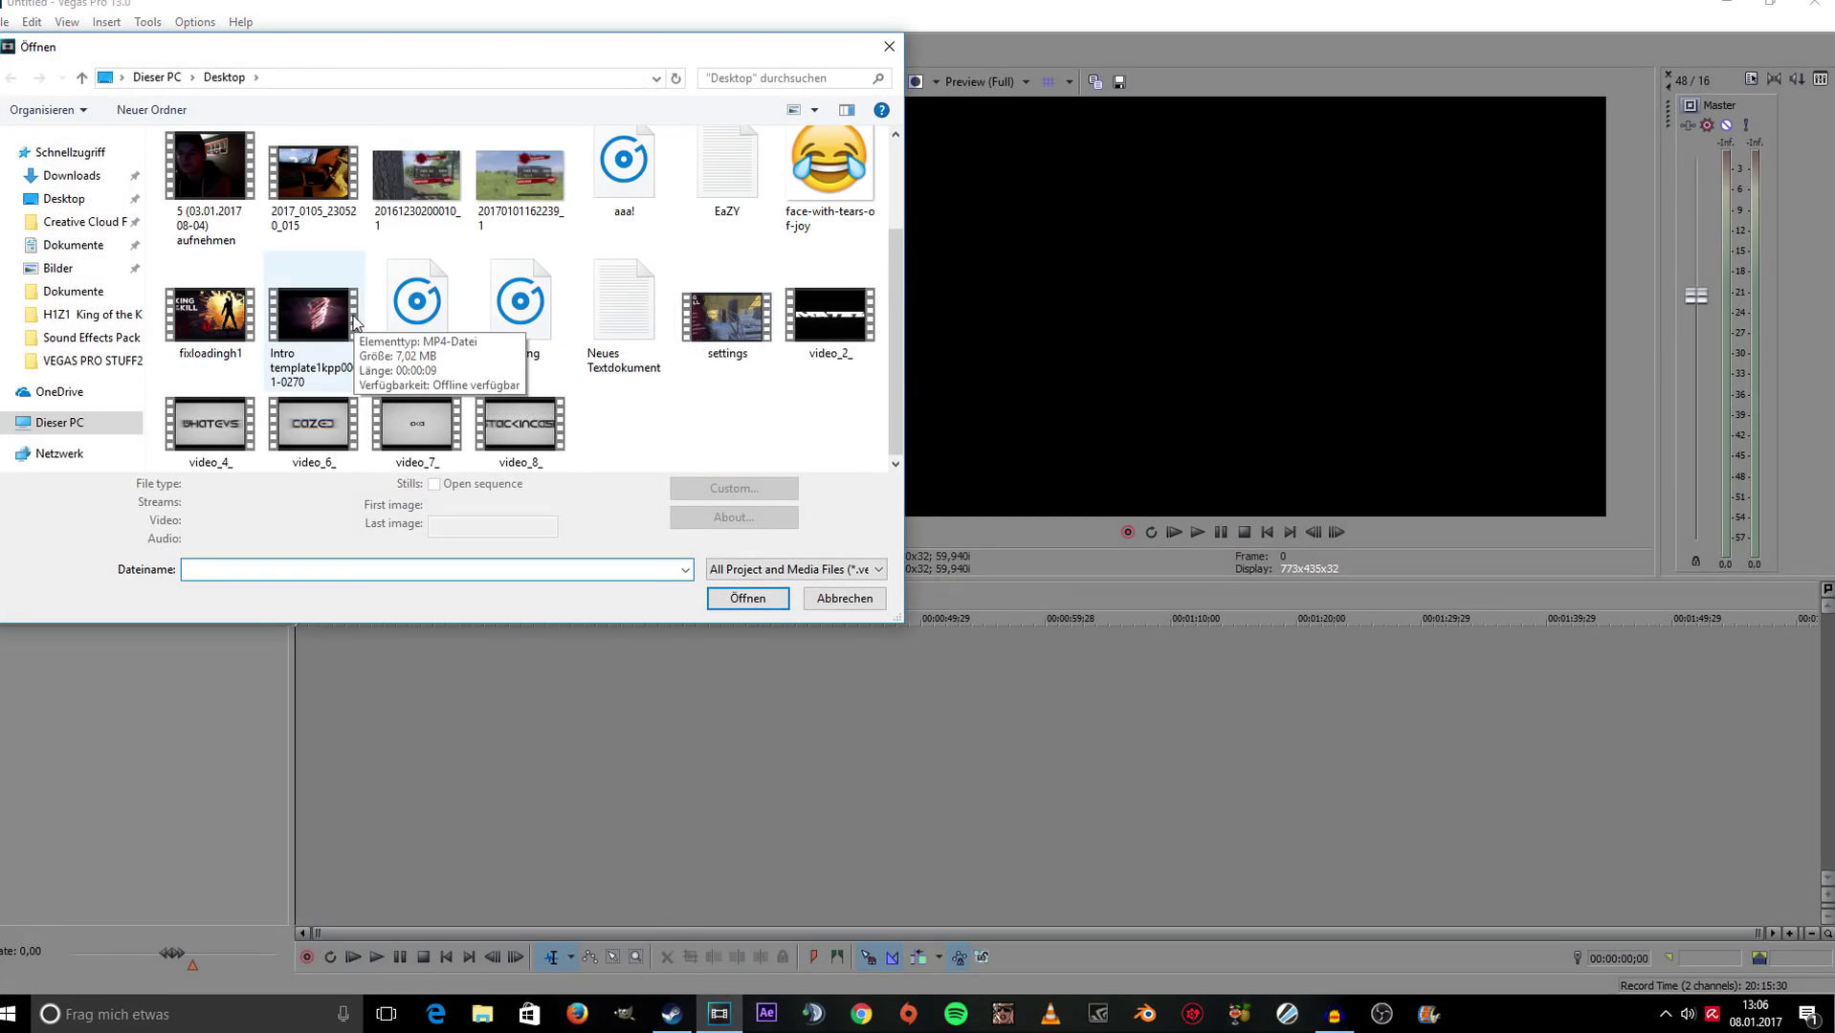
pyautogui.doubleClick(314, 316)
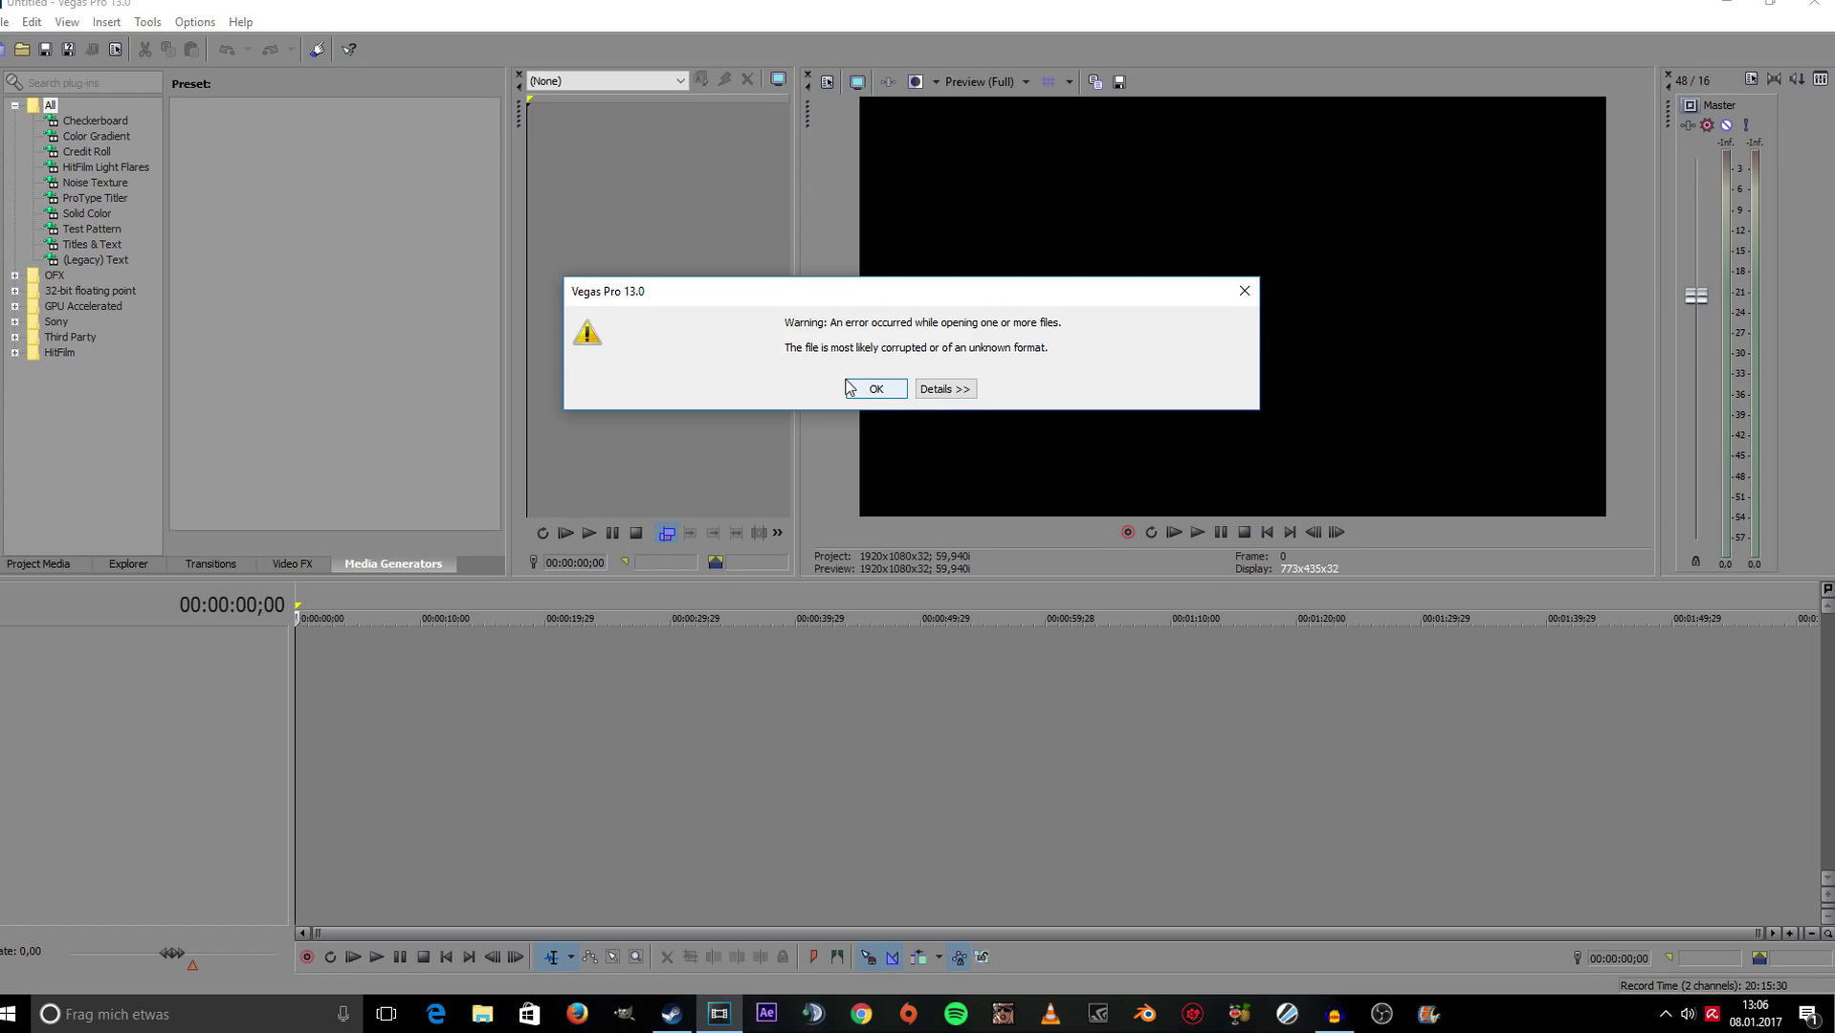
pyautogui.click(850, 388)
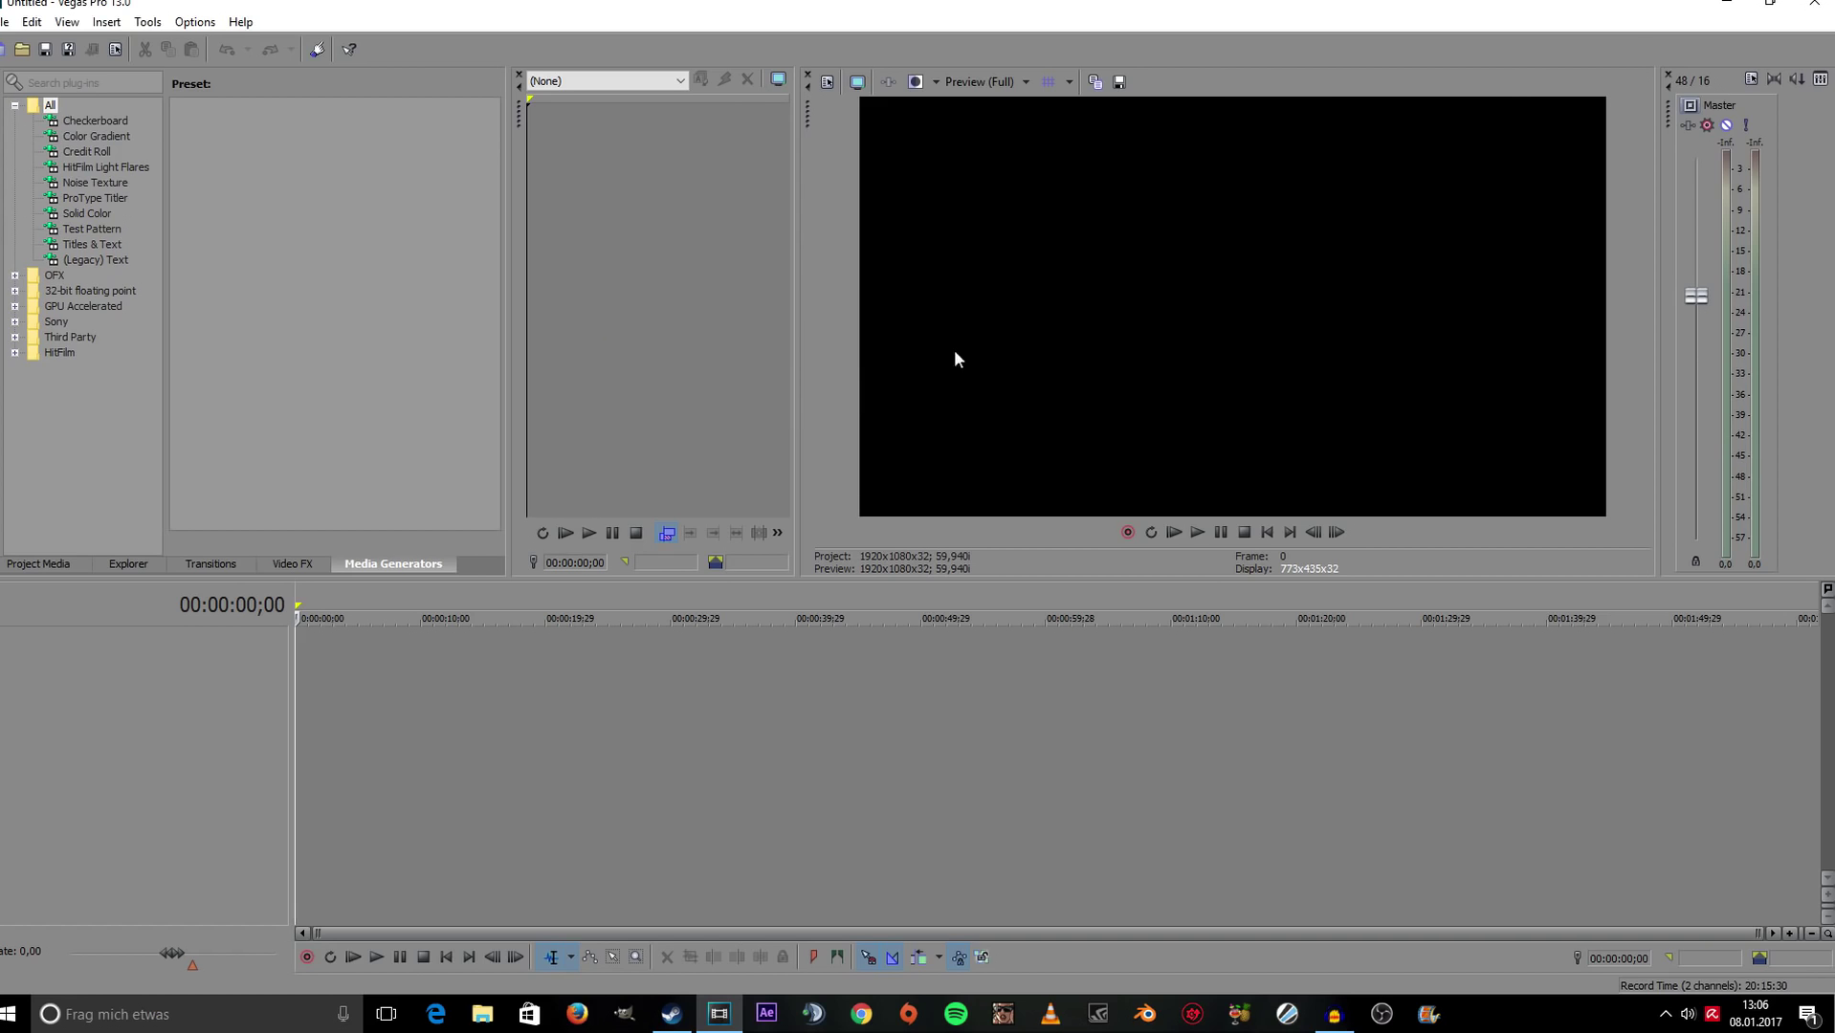
pyautogui.click(1730, 7)
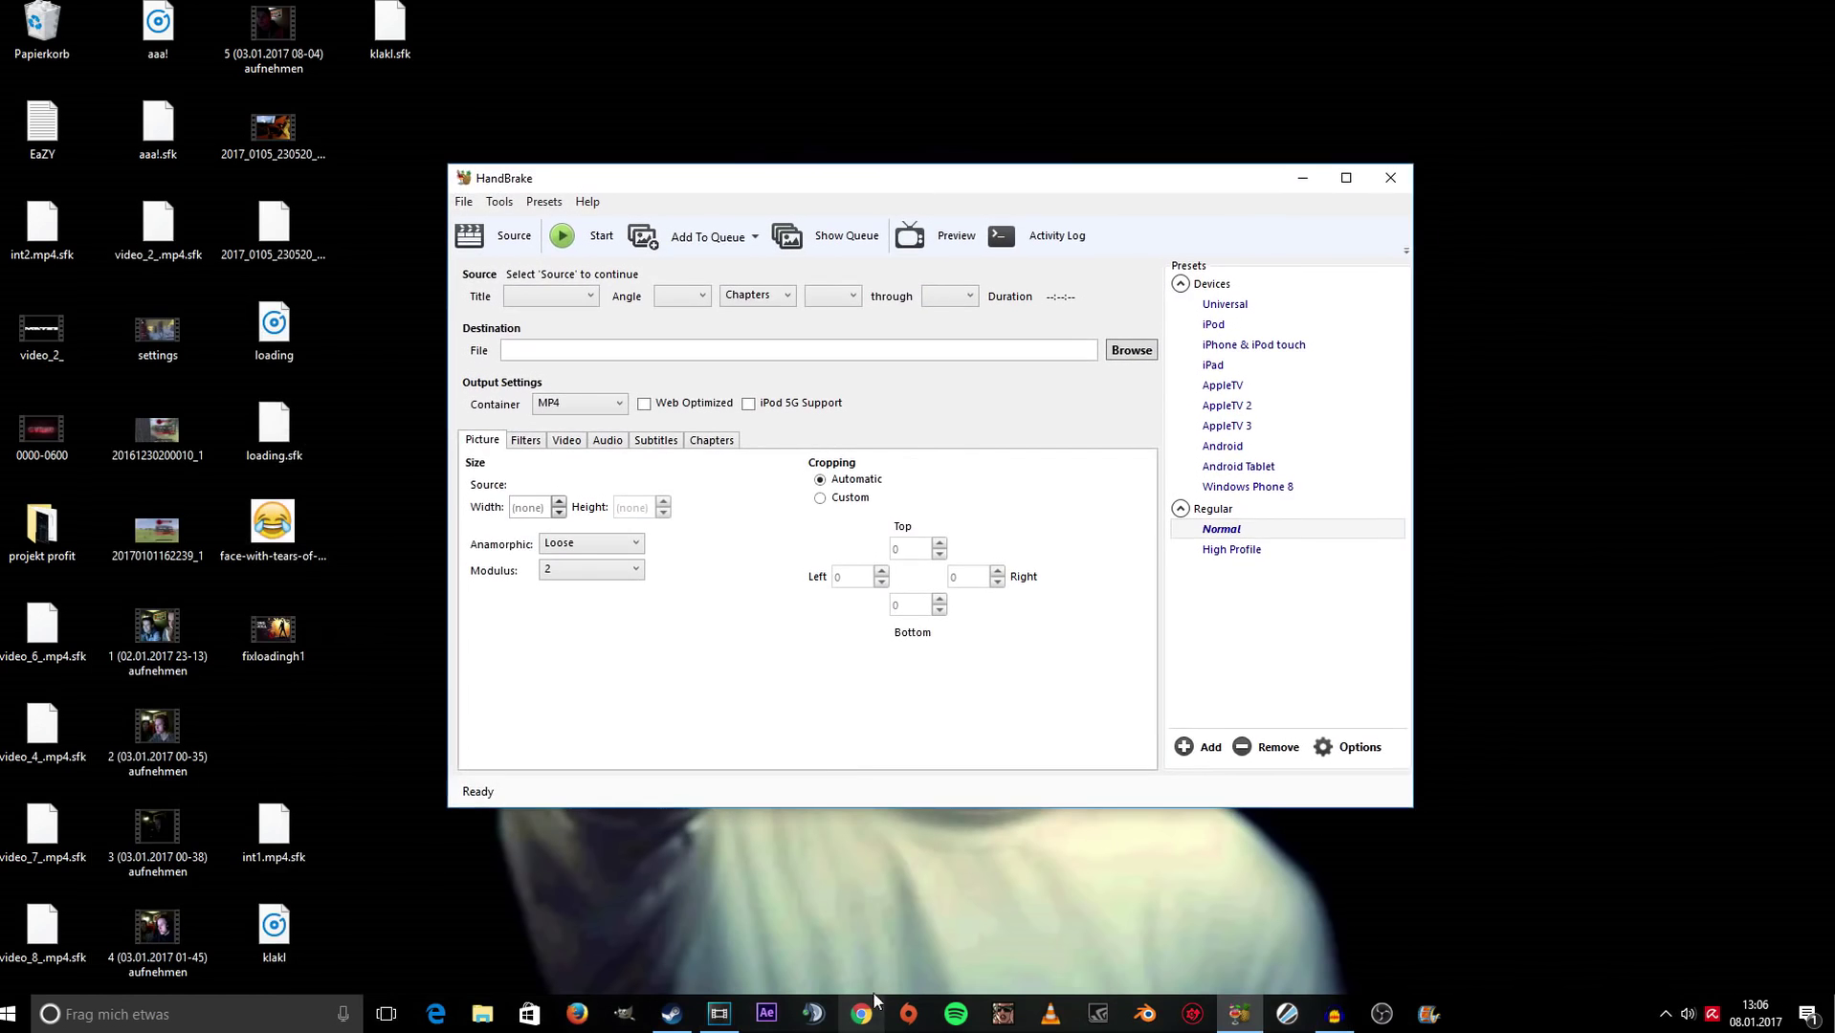
# Search Google for 'handbrake' in Chrome.
pyautogui.click(862, 1010)
pyautogui.write('handbrak')
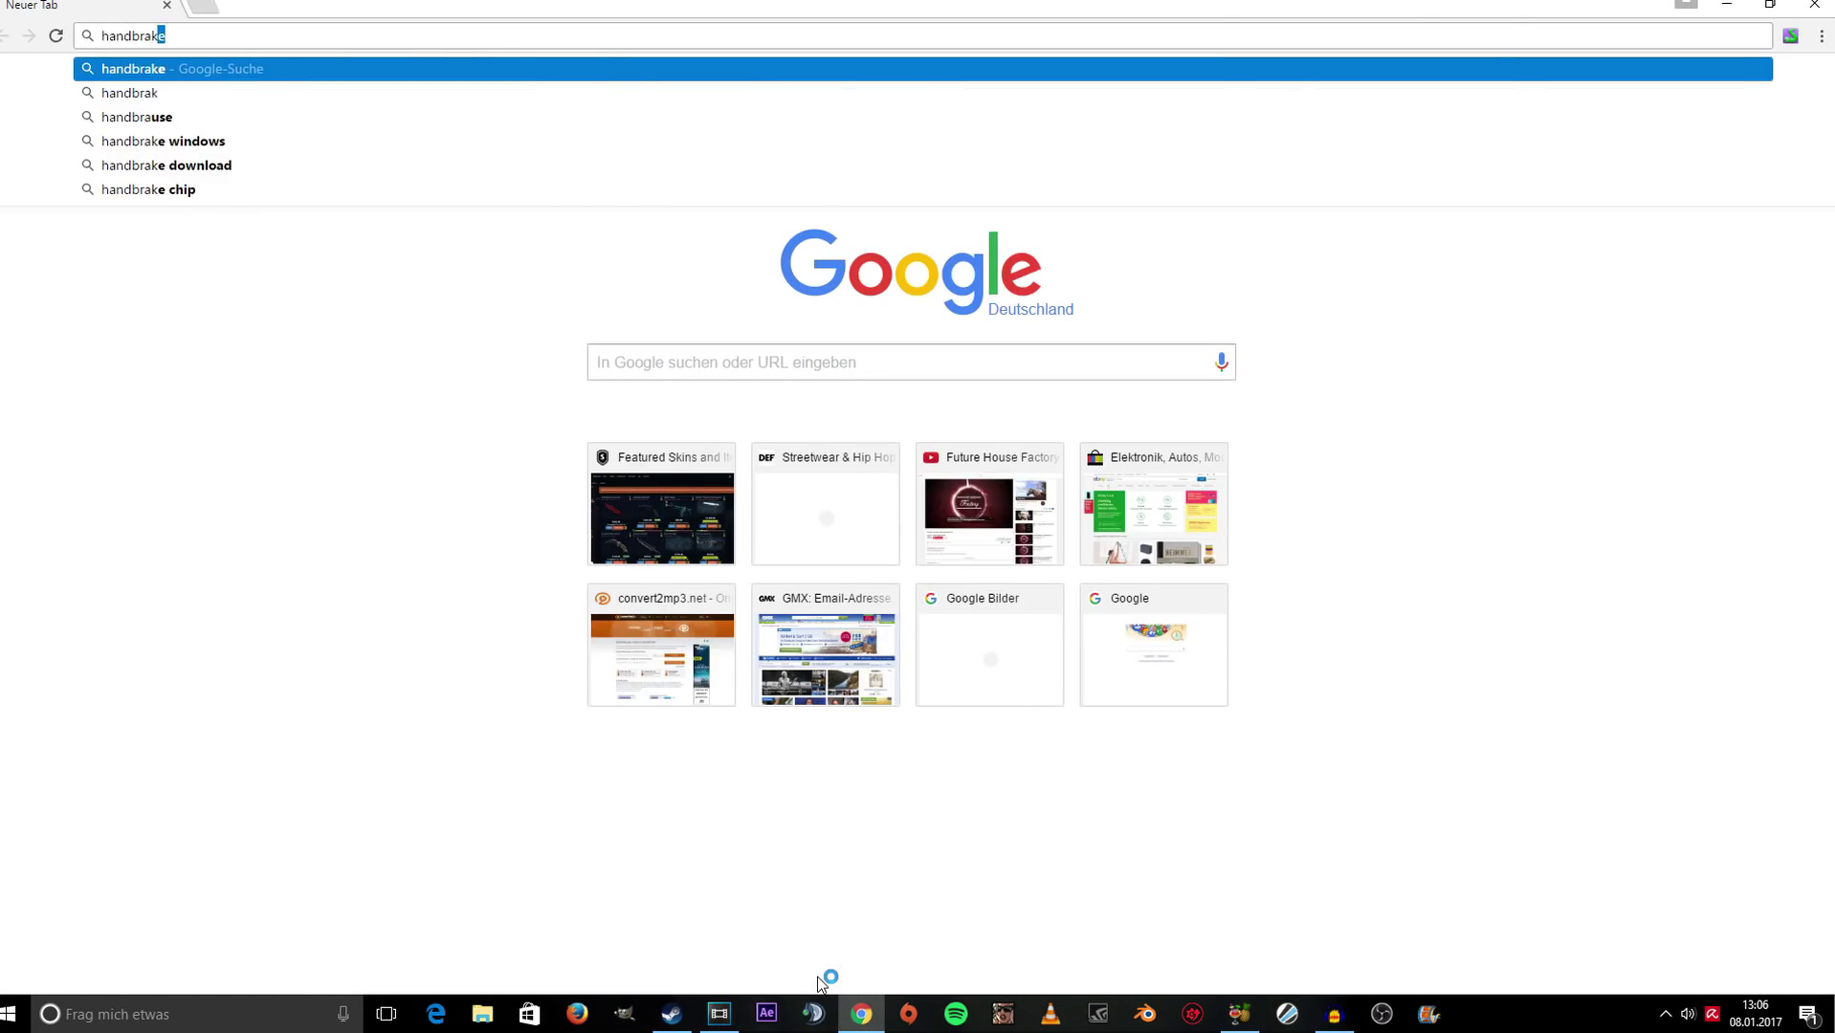
pyautogui.press('Return')
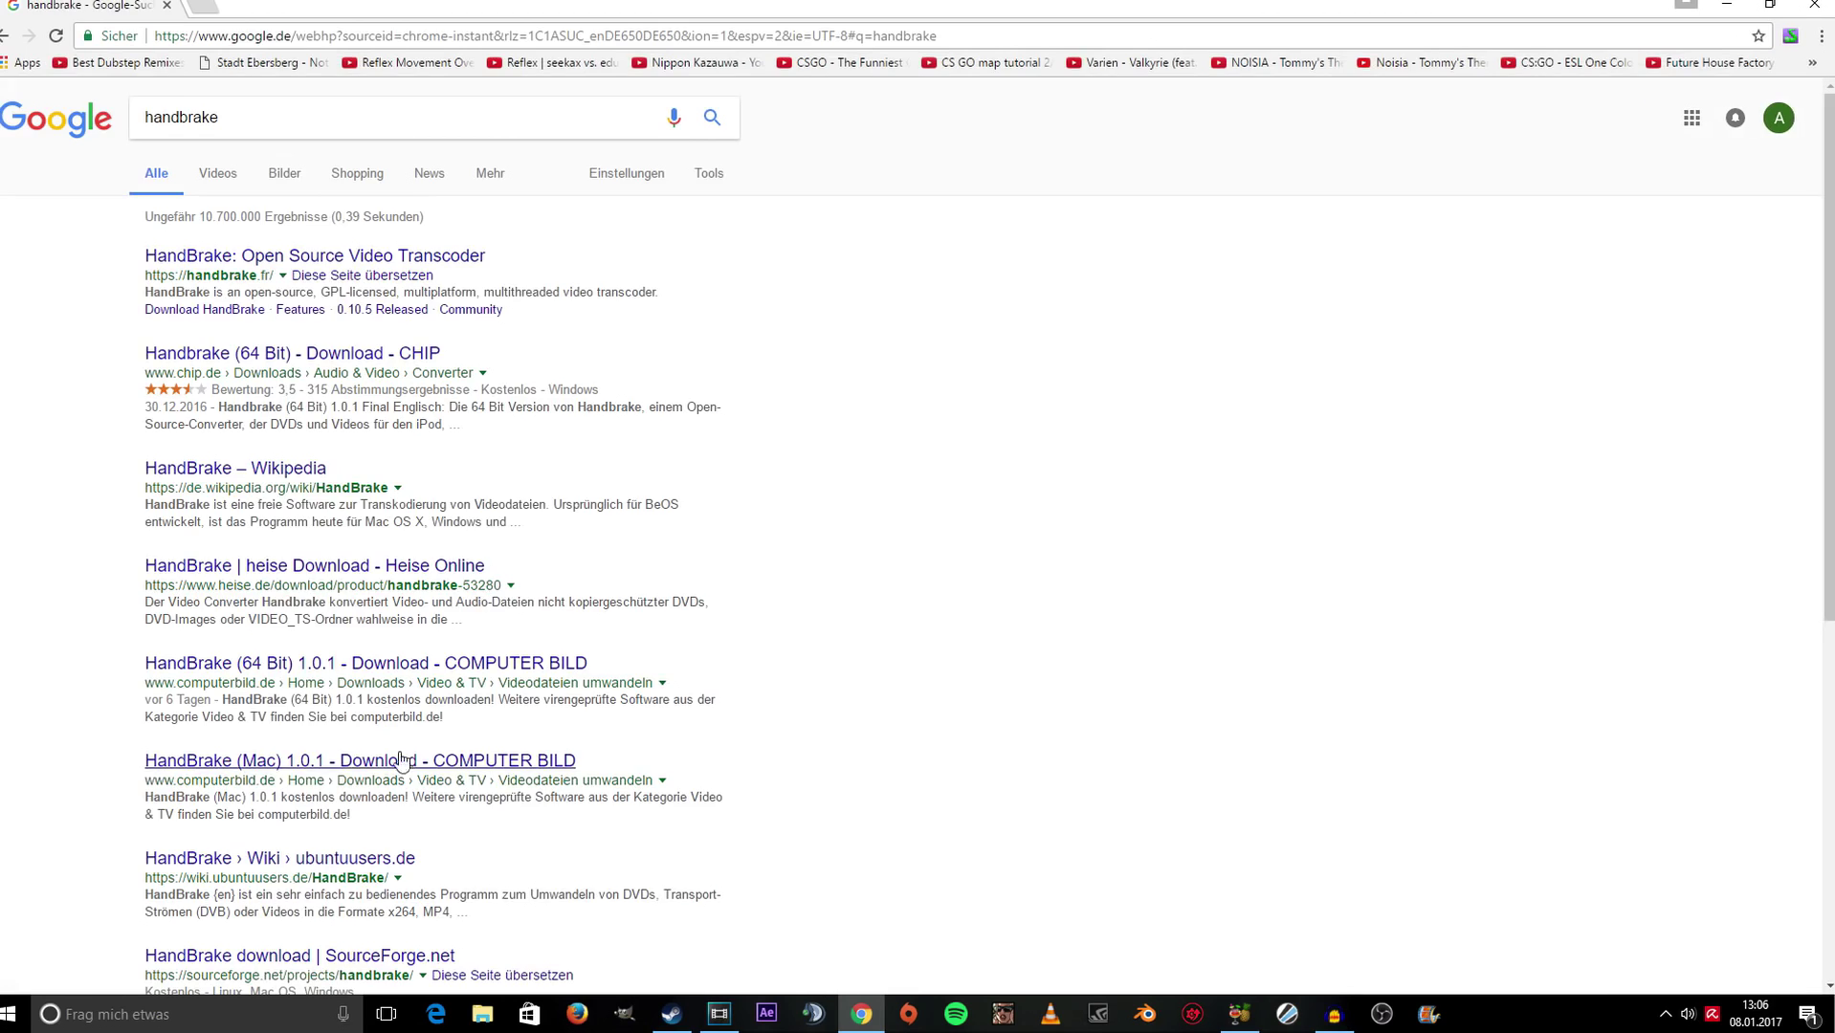
# Highlight the HandBrake and CHIP result titles, then minimize Chrome and move HandBrake right.
pyautogui.moveTo(491, 259); pyautogui.dragTo(285, 256)
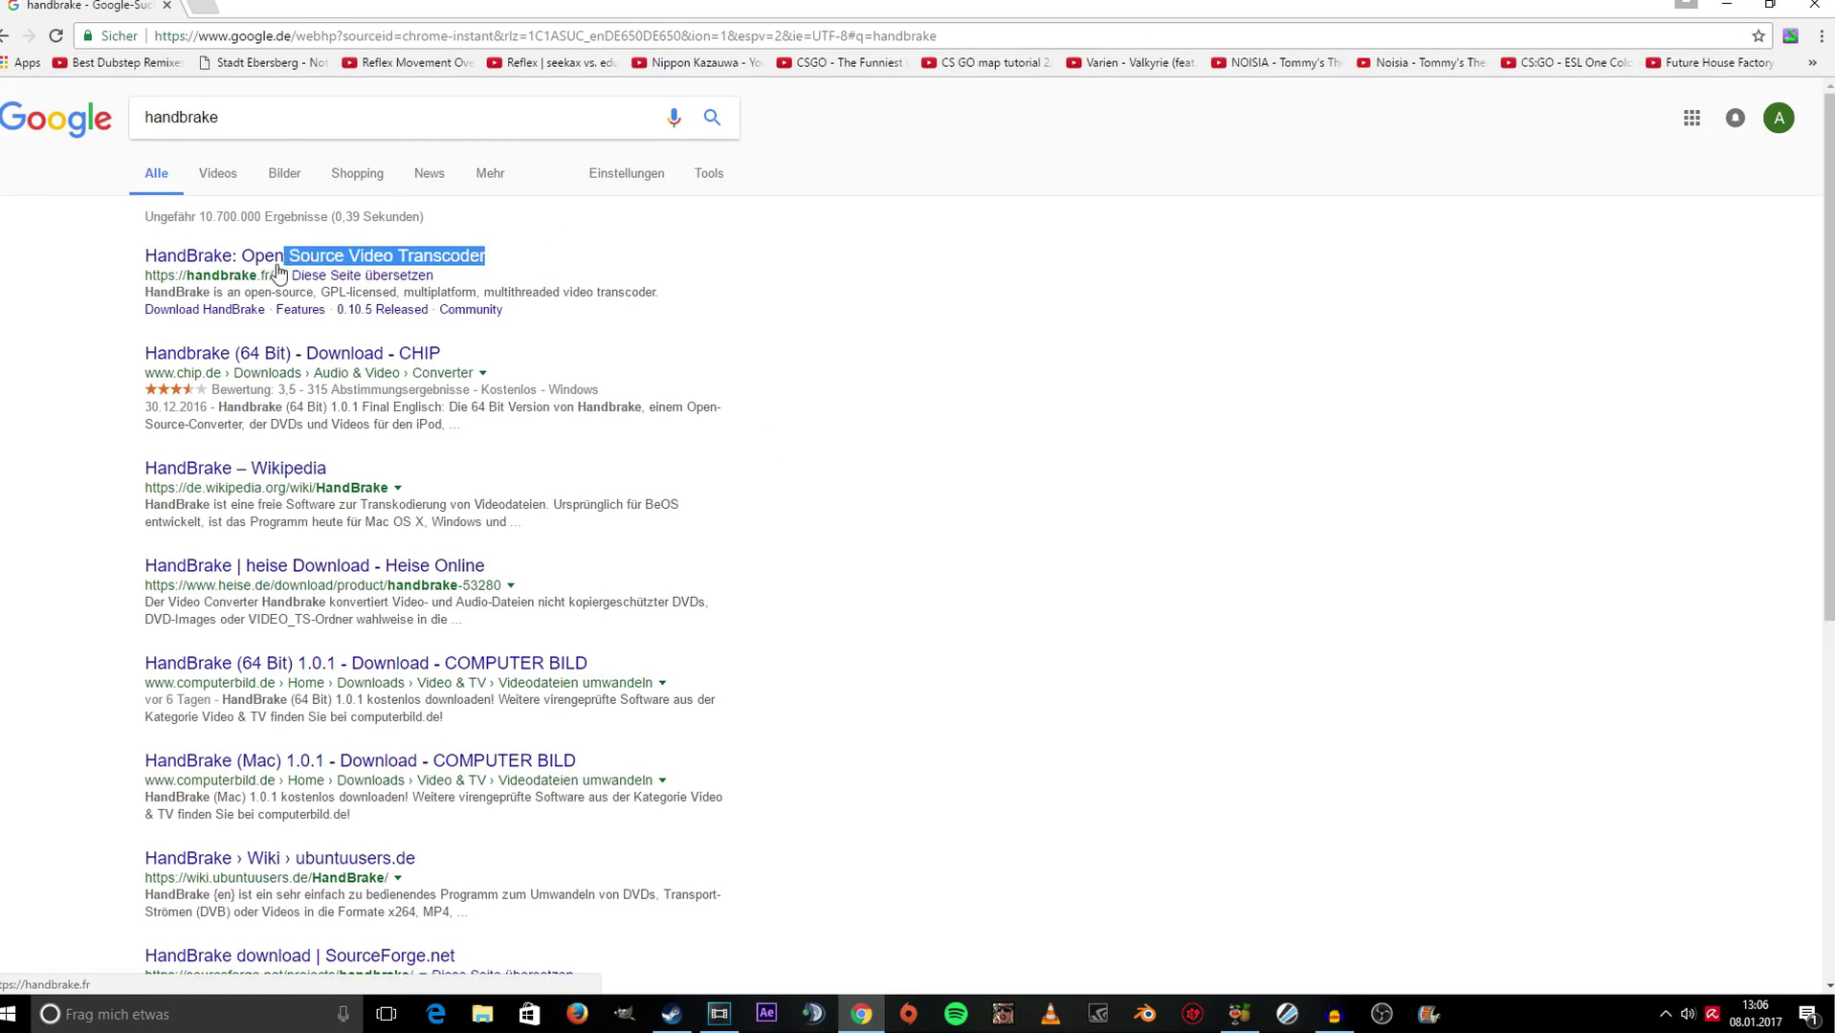
pyautogui.click(161, 273)
pyautogui.moveTo(490, 257); pyautogui.dragTo(134, 261)
pyautogui.click(134, 261)
pyautogui.moveTo(145, 353); pyautogui.dragTo(512, 367)
pyautogui.click(503, 372)
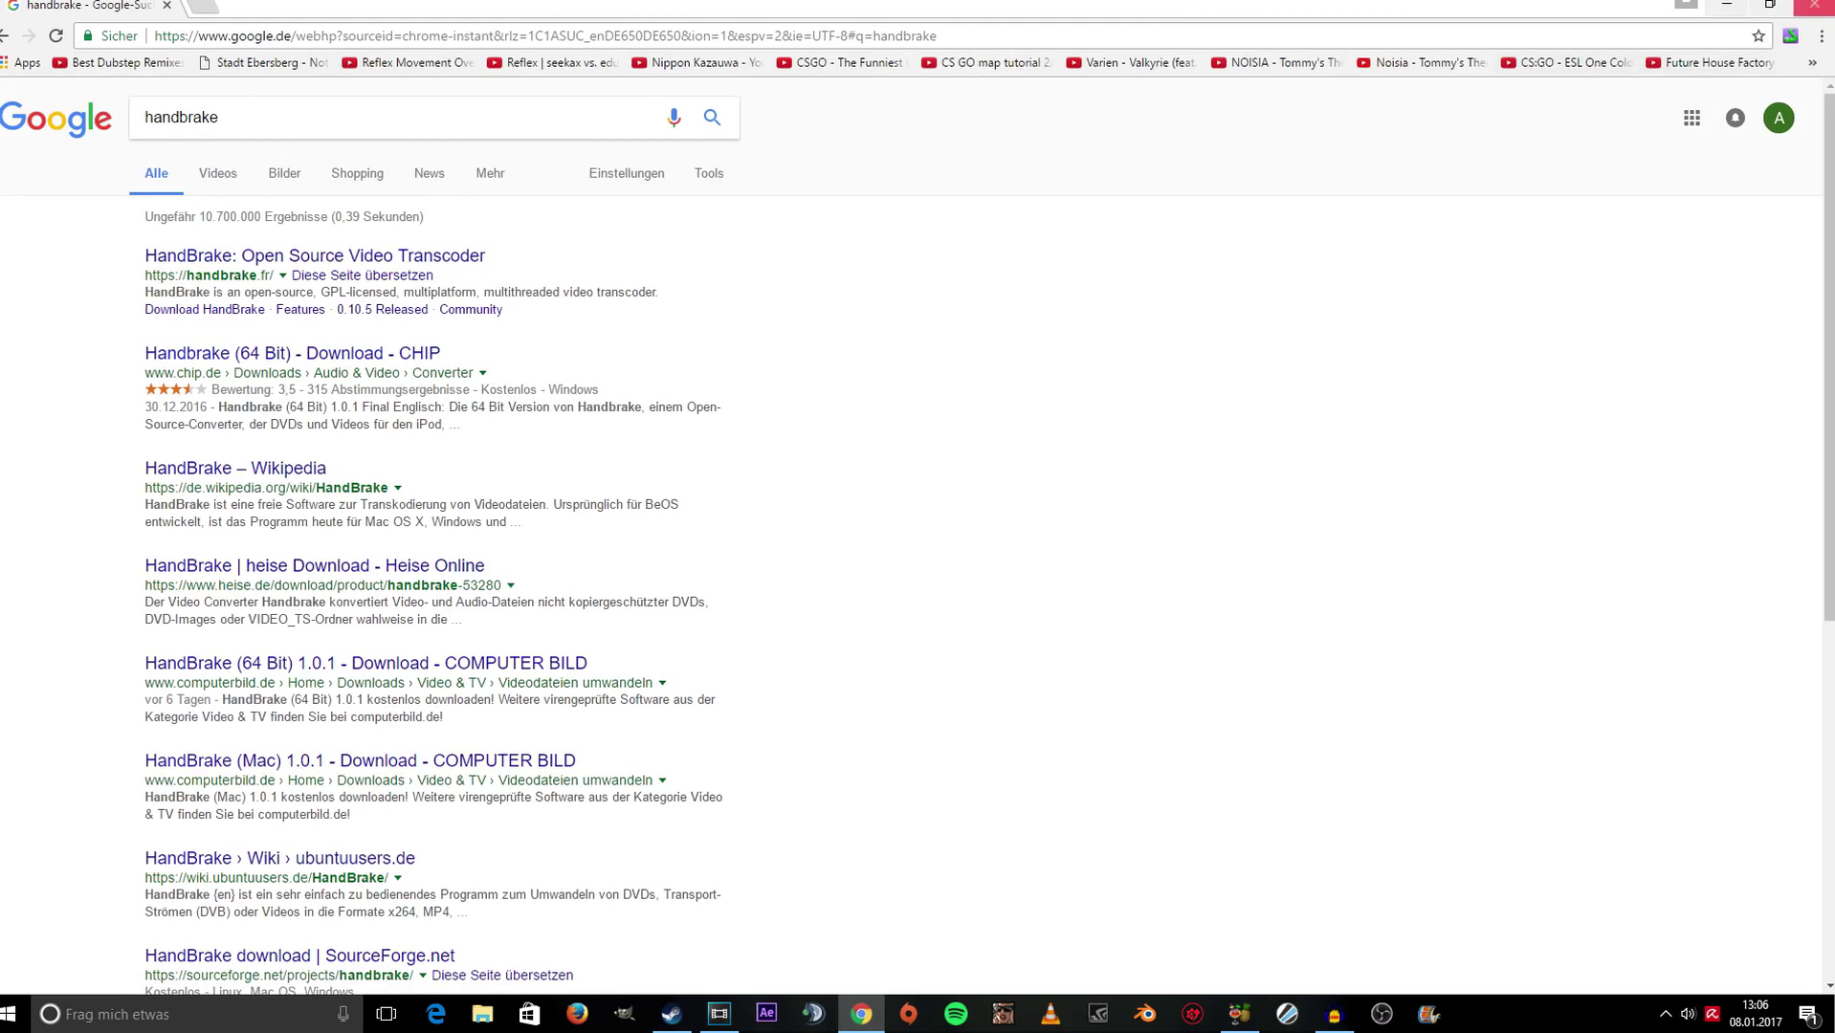
pyautogui.click(1728, 5)
pyautogui.moveTo(725, 188); pyautogui.dragTo(995, 167)
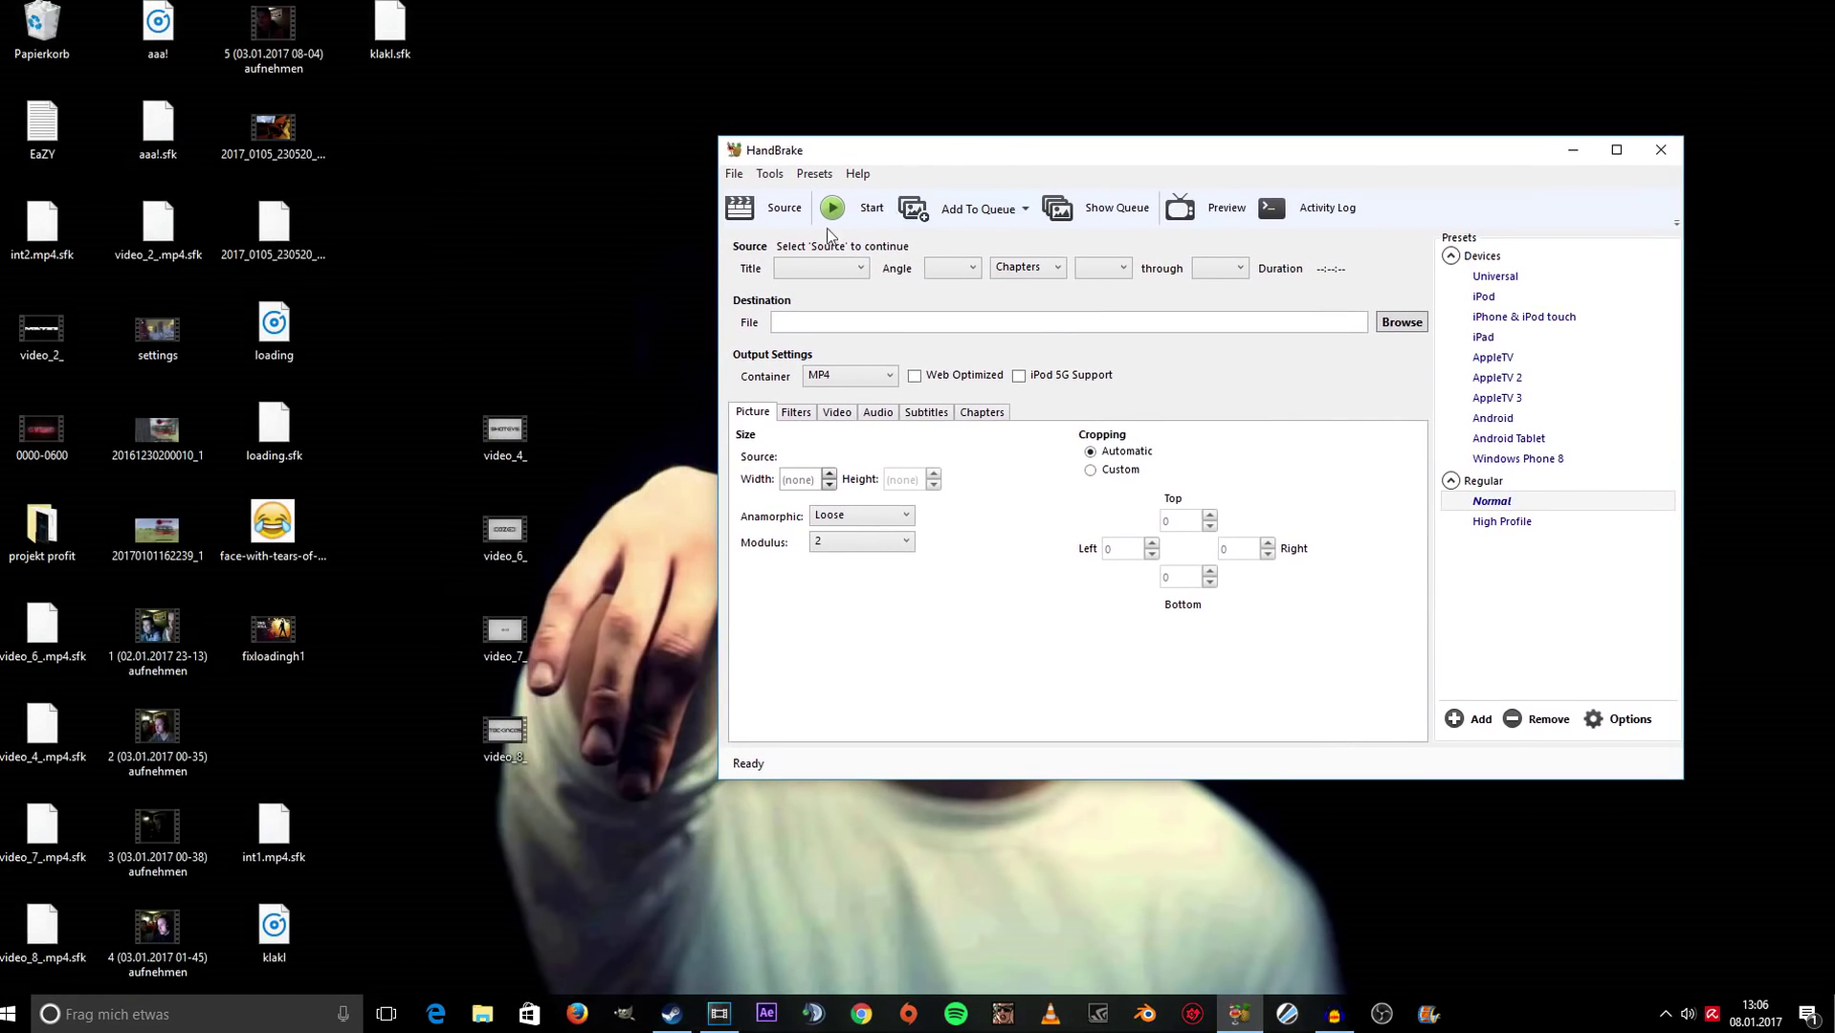
# Load the Intro template1kpp0001-0270 clip as the HandBrake source file.
pyautogui.click(777, 213)
pyautogui.click(819, 387)
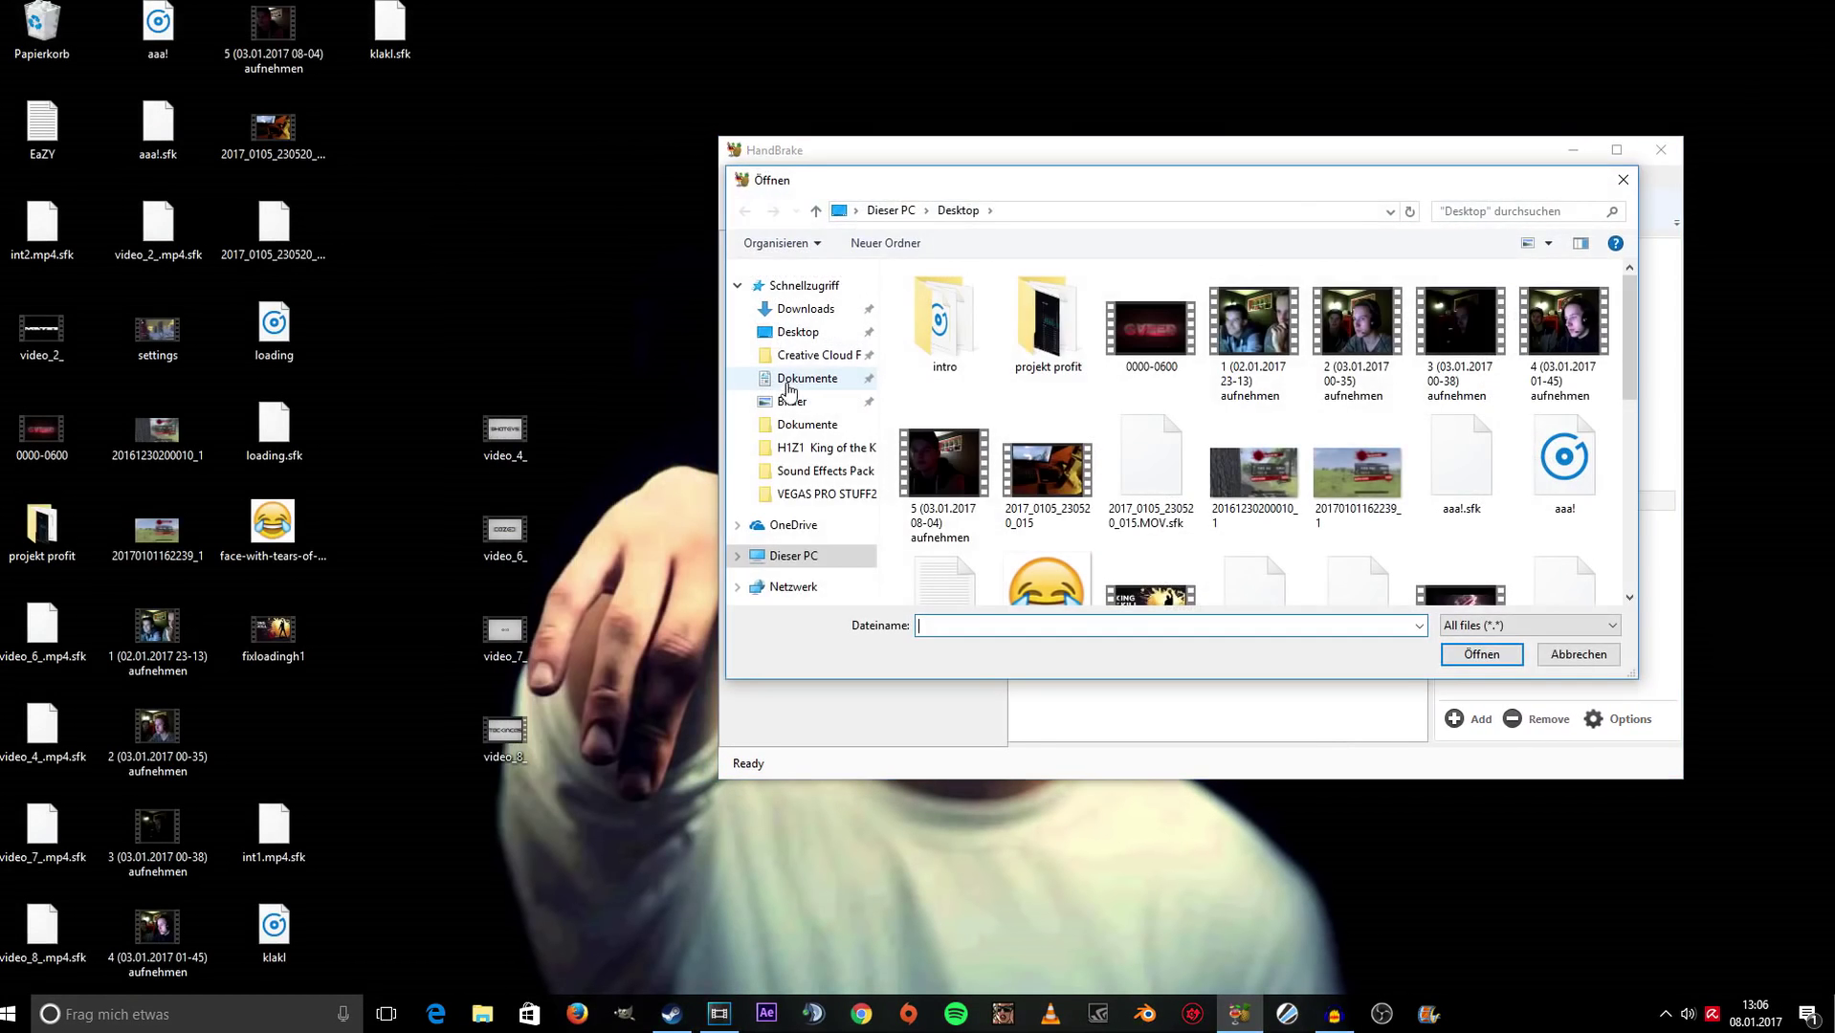
pyautogui.moveTo(1628, 292); pyautogui.dragTo(1628, 341)
pyautogui.doubleClick(1462, 489)
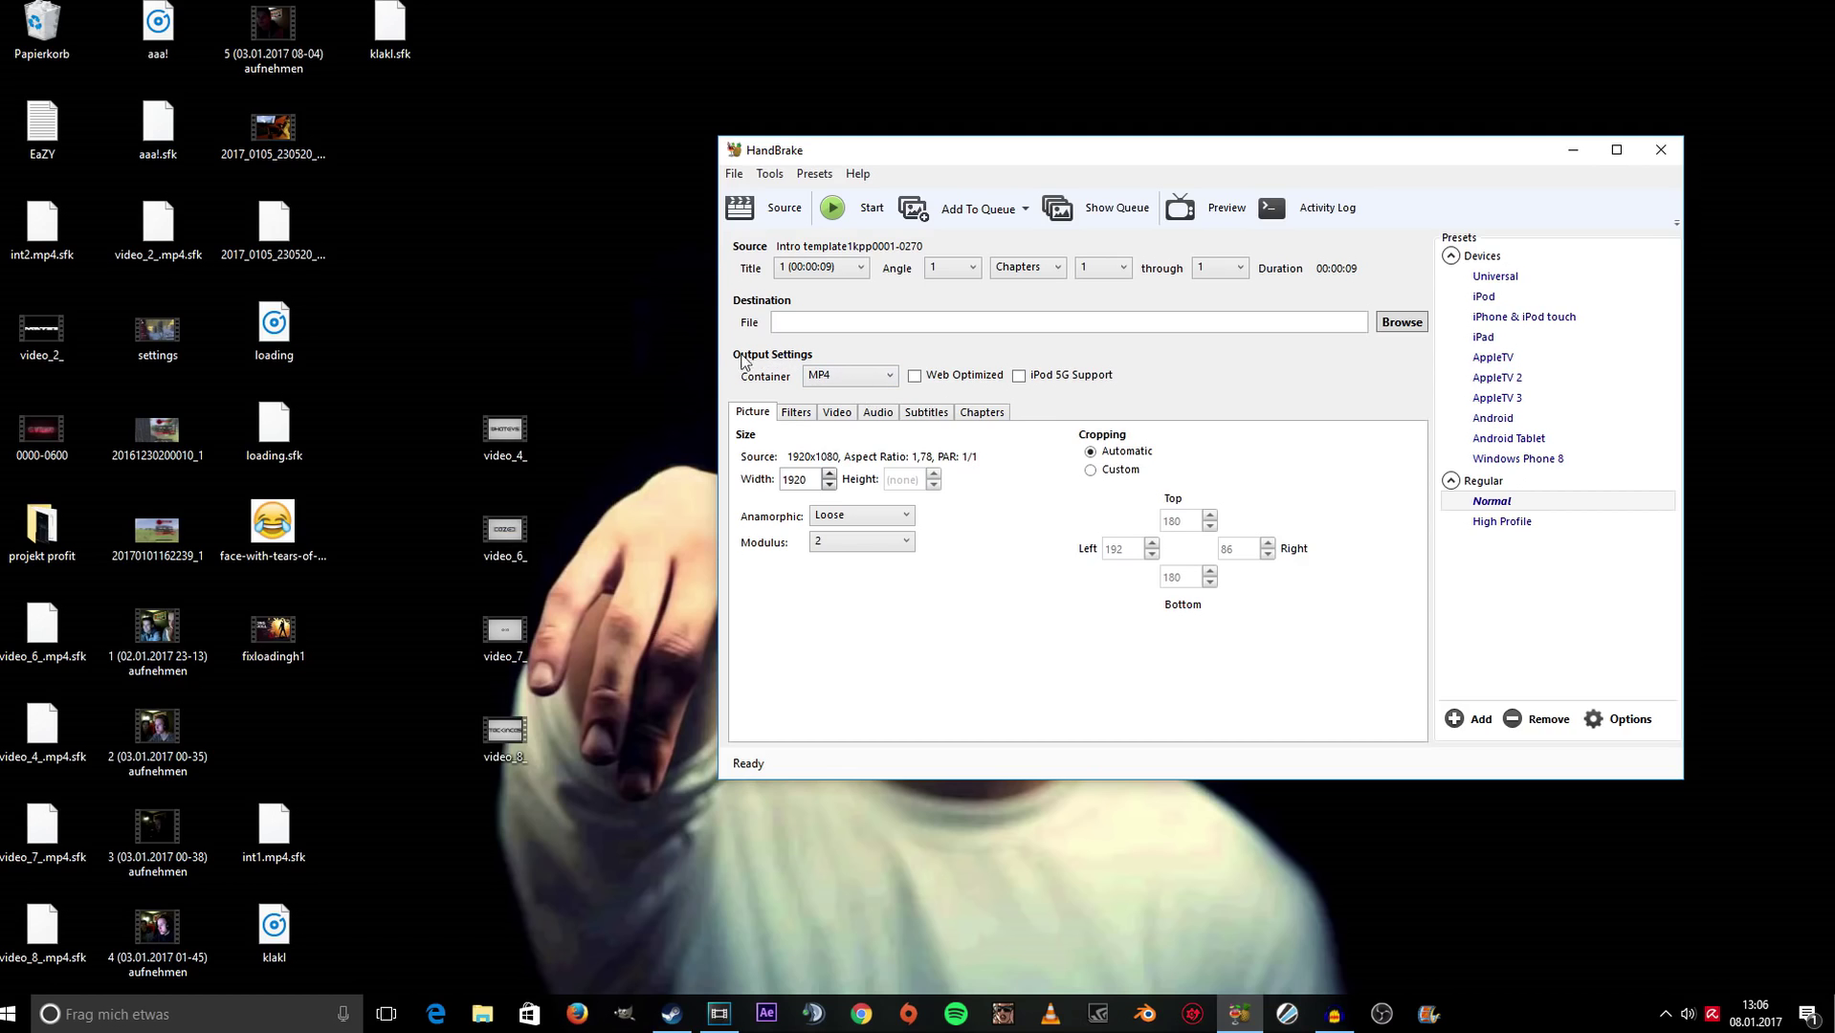
# Keep MP4 as the container and save the output as int1 on the Desktop.
pyautogui.click(833, 382)
pyautogui.click(834, 389)
pyautogui.click(1378, 325)
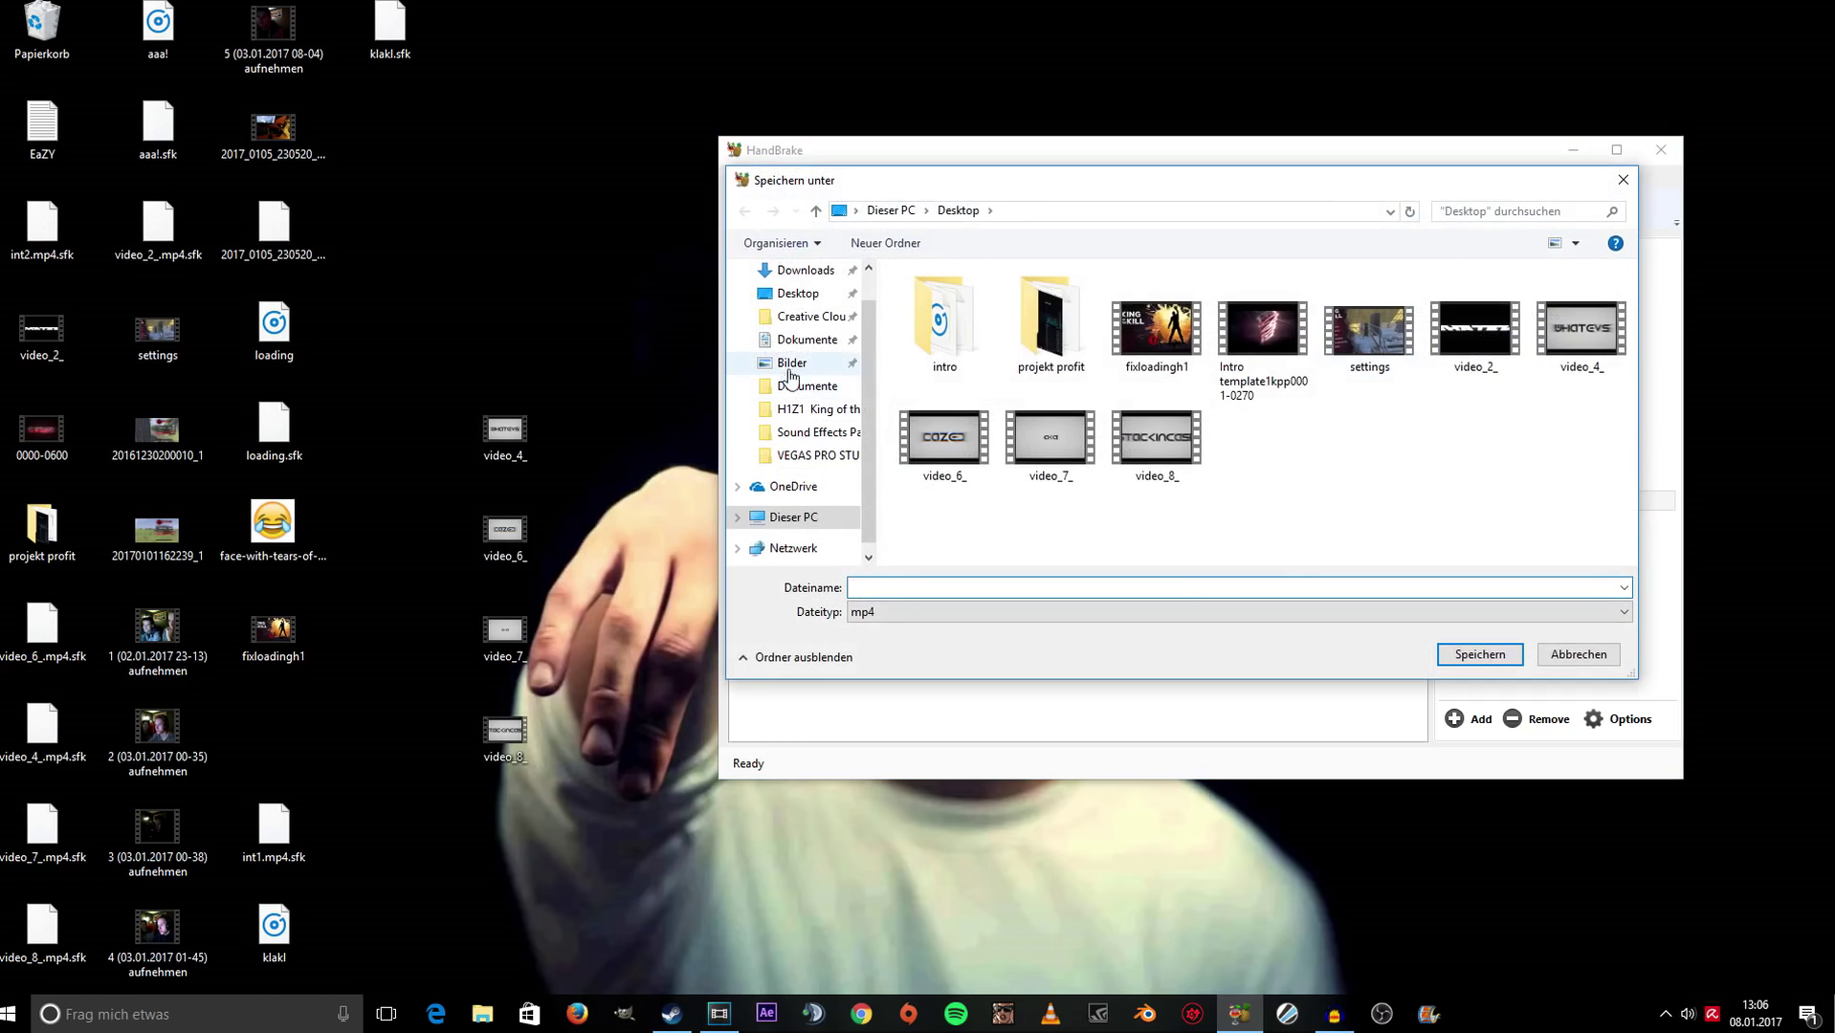
pyautogui.click(987, 588)
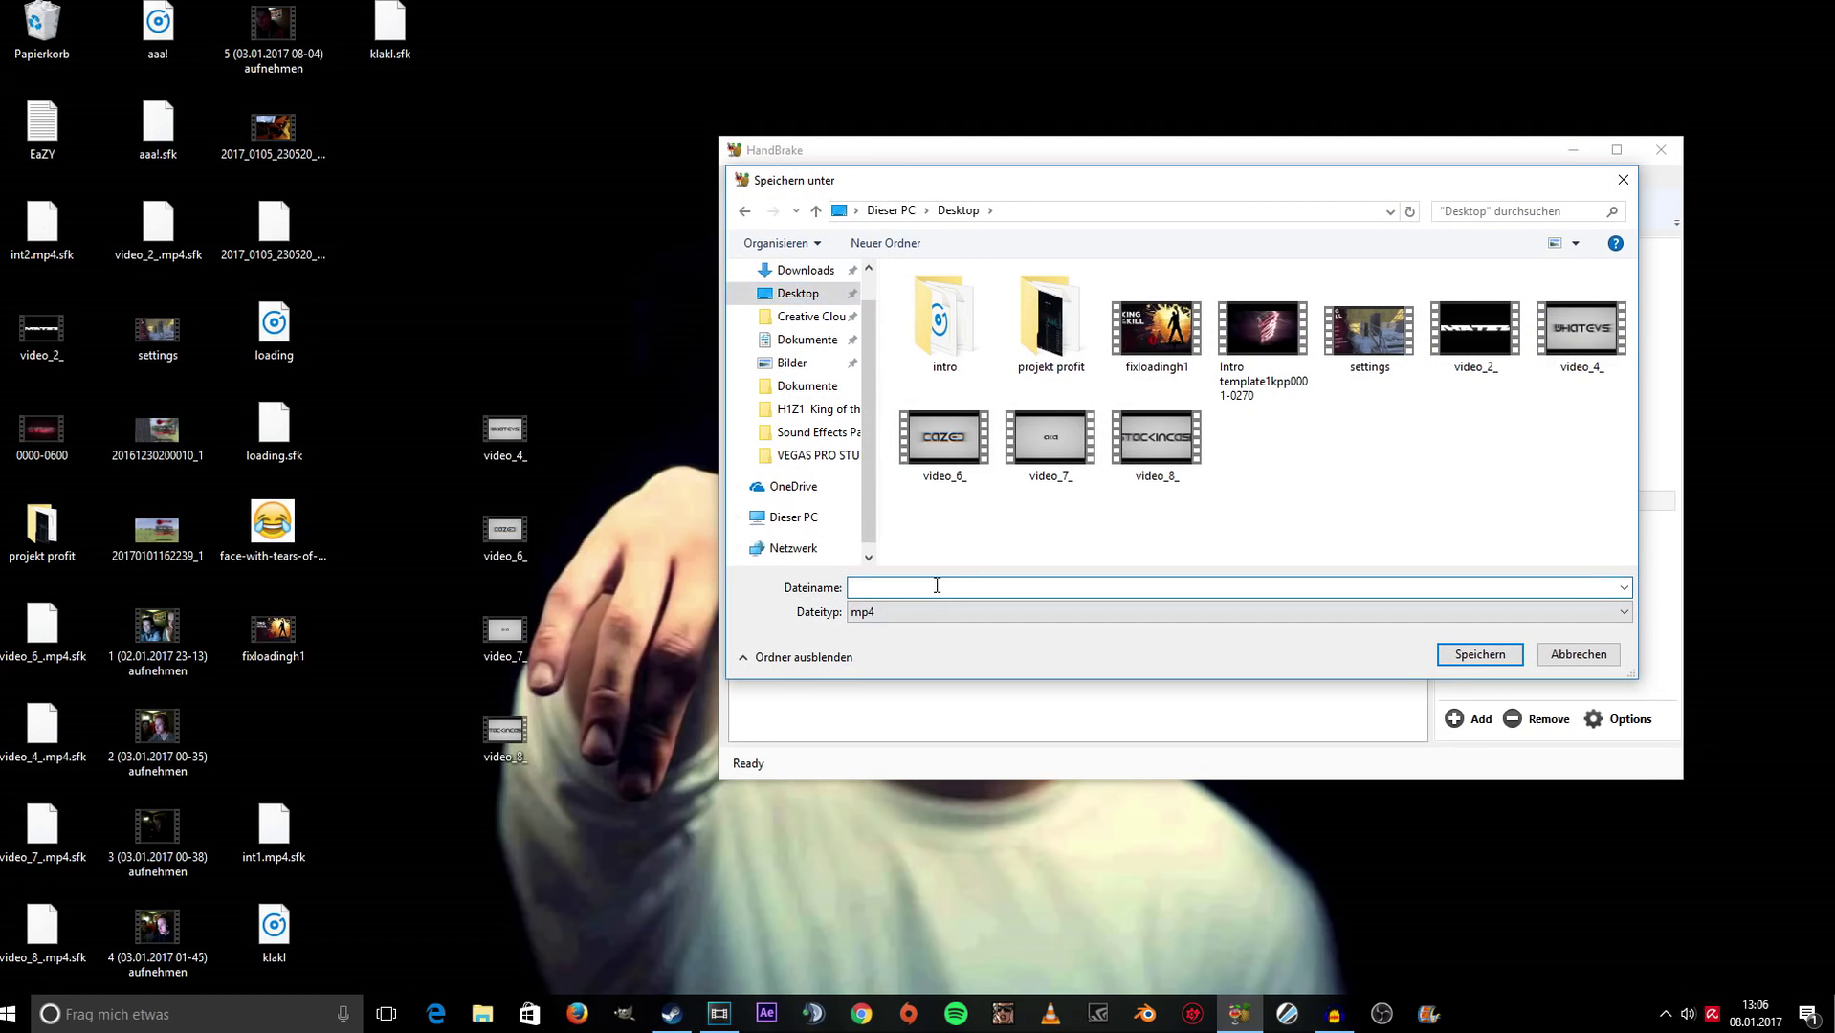
pyautogui.write('int1')
pyautogui.press('Return')
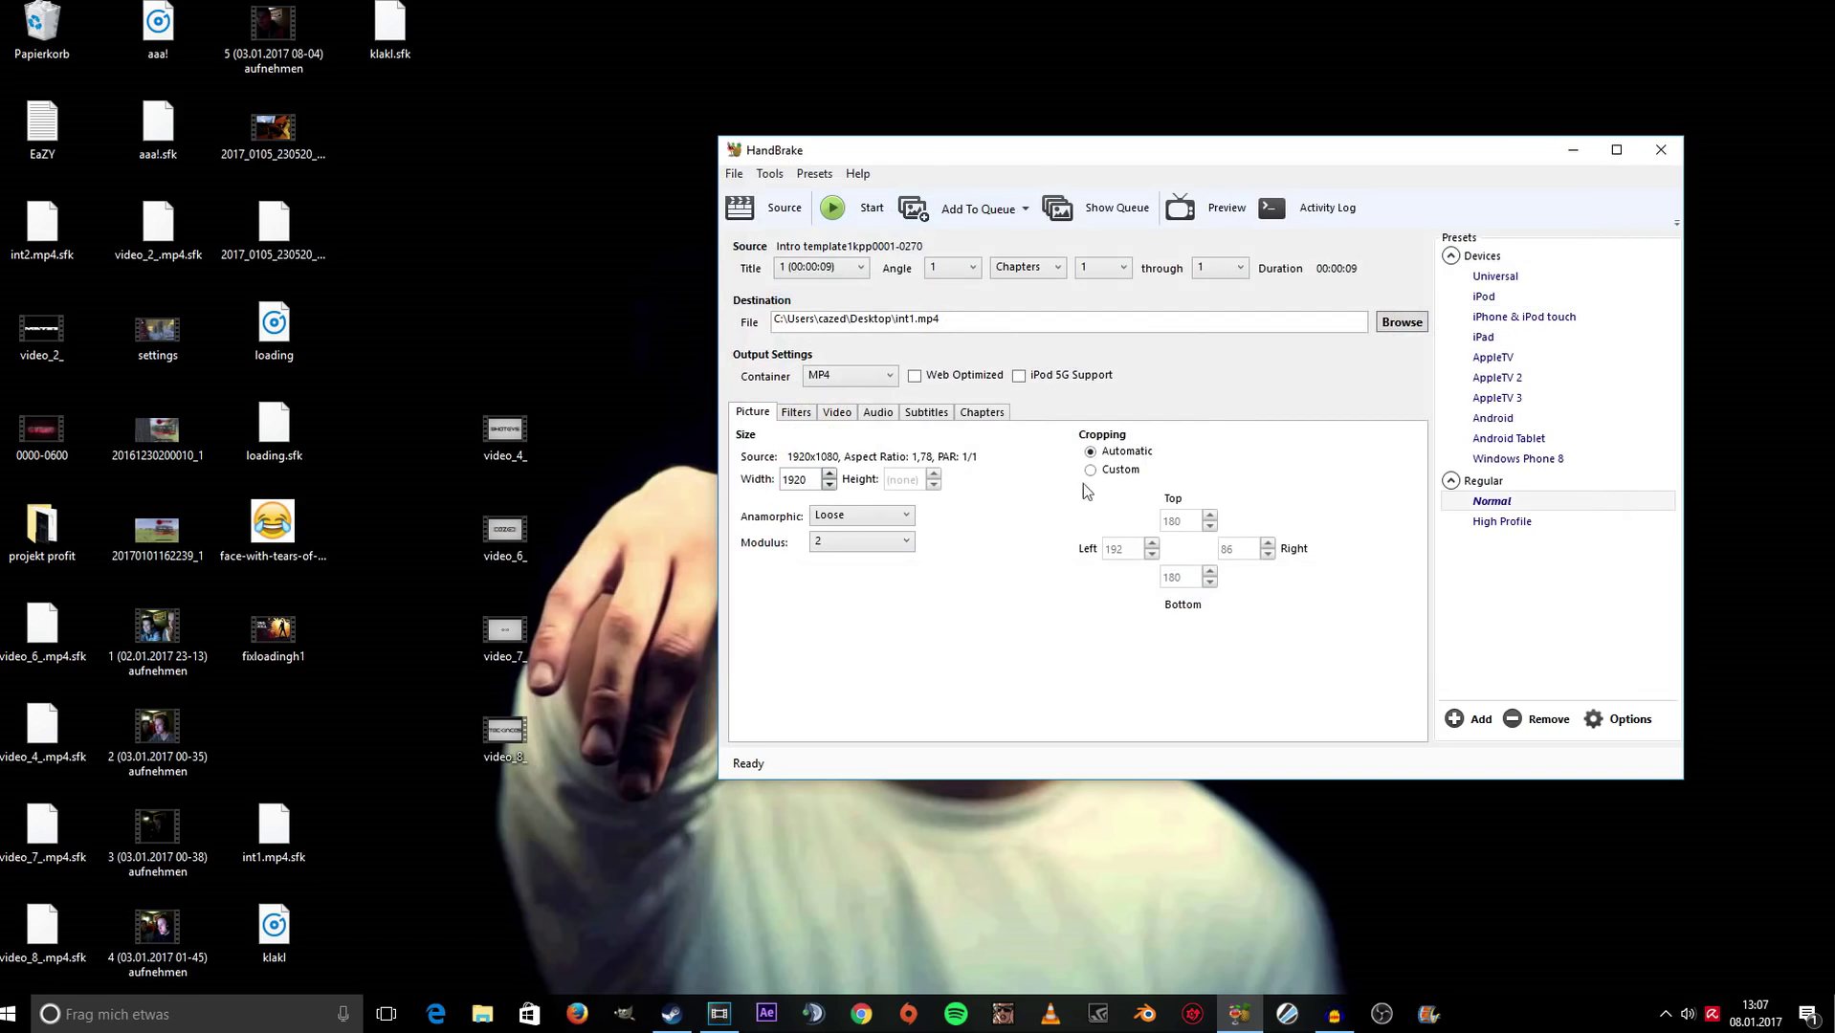
# Review the video settings, then switch the audio codec to MP3.
pyautogui.click(834, 417)
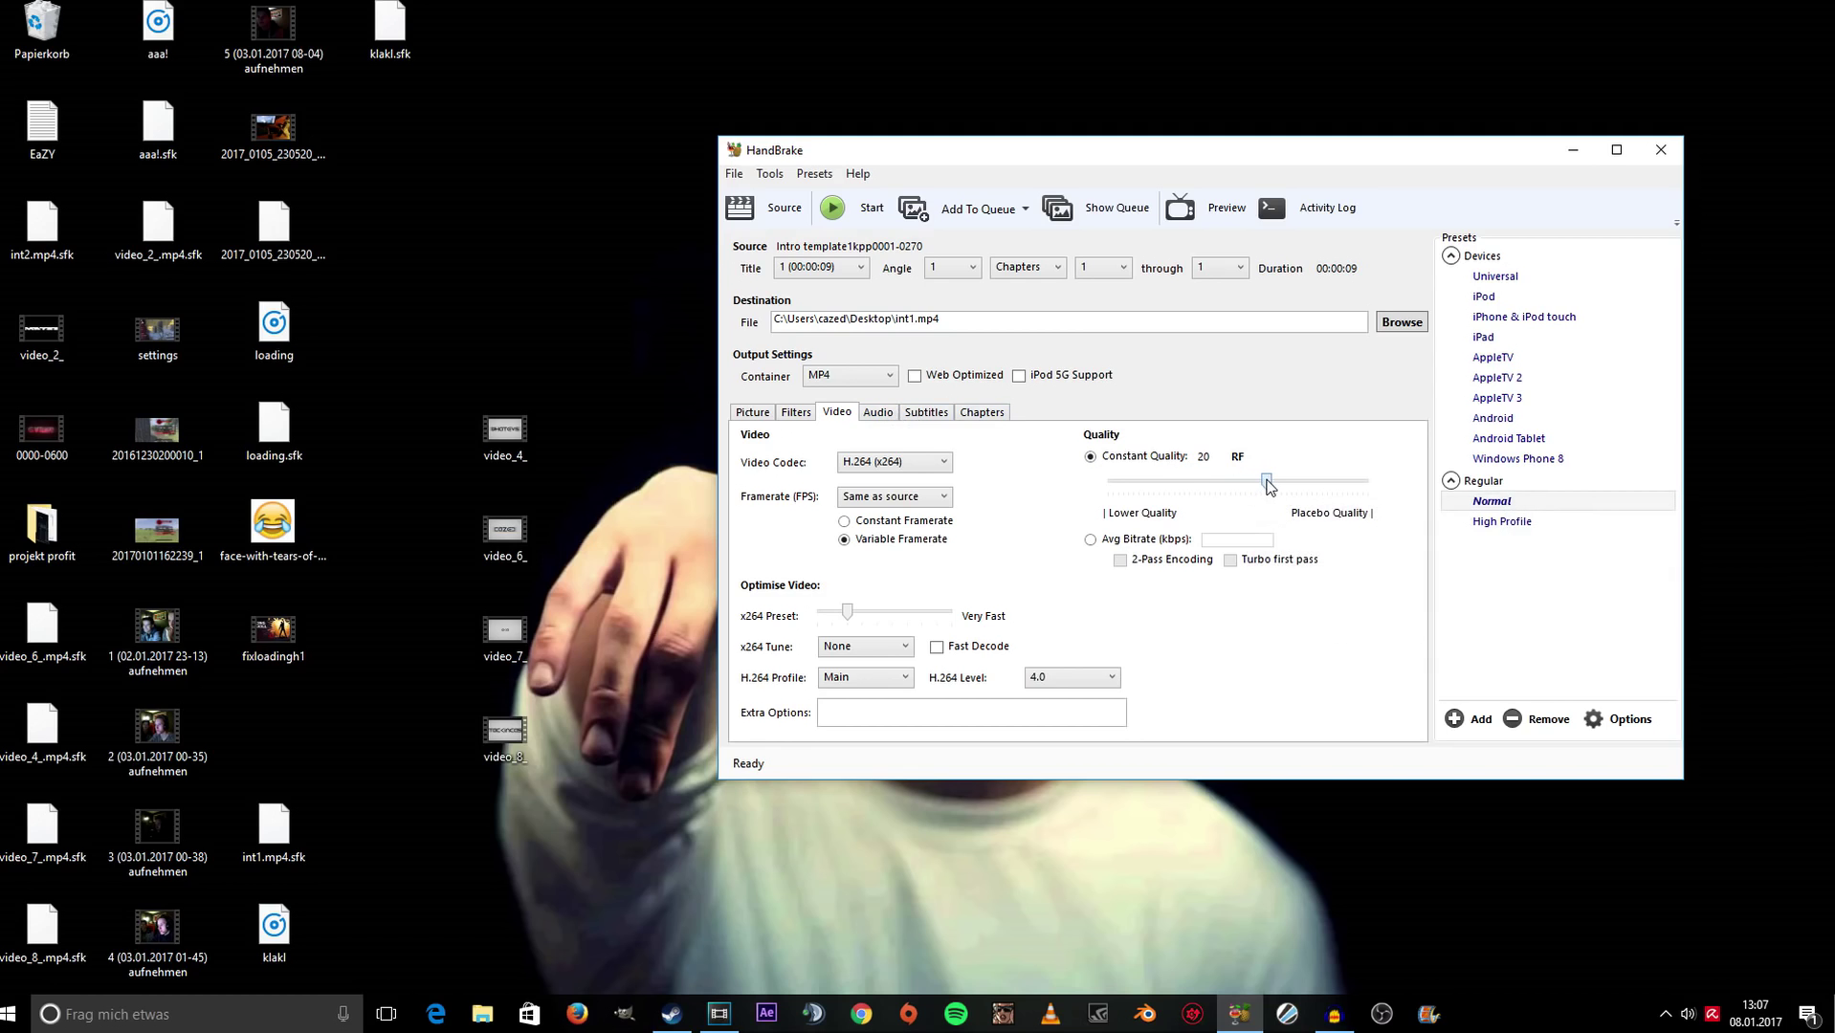
pyautogui.click(876, 412)
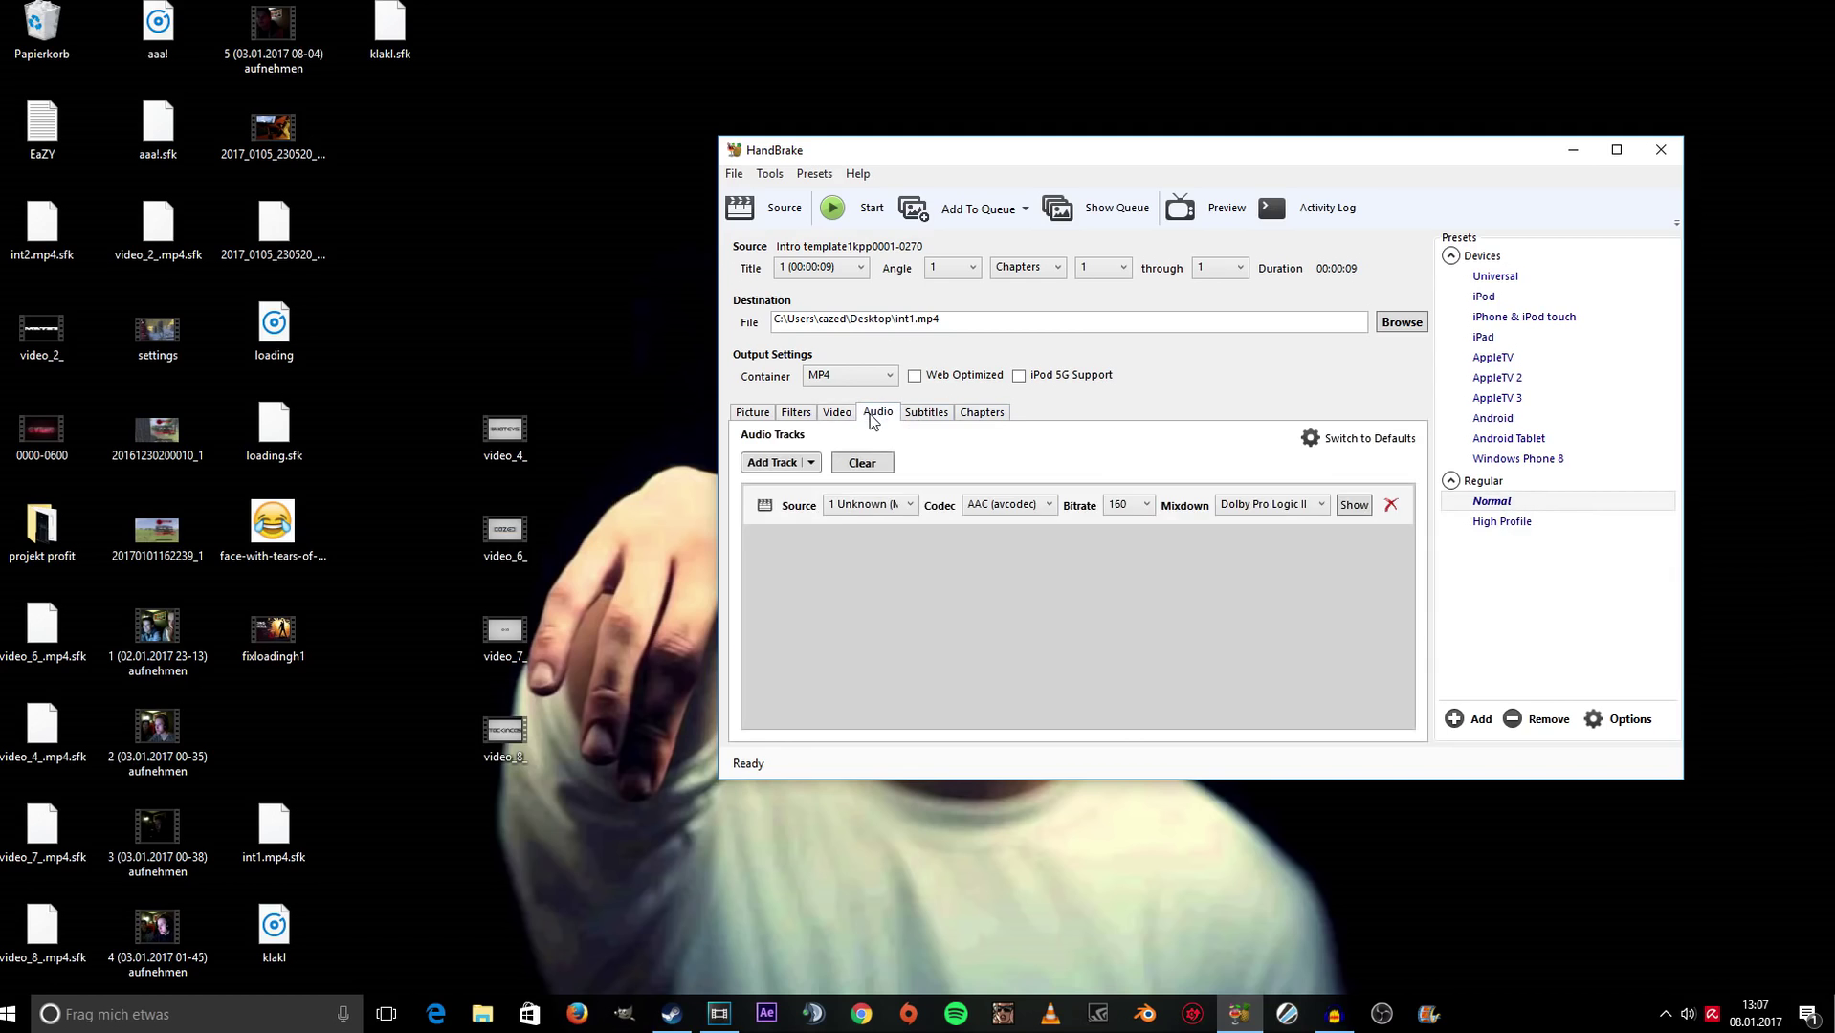
pyautogui.click(1041, 507)
pyautogui.click(1012, 574)
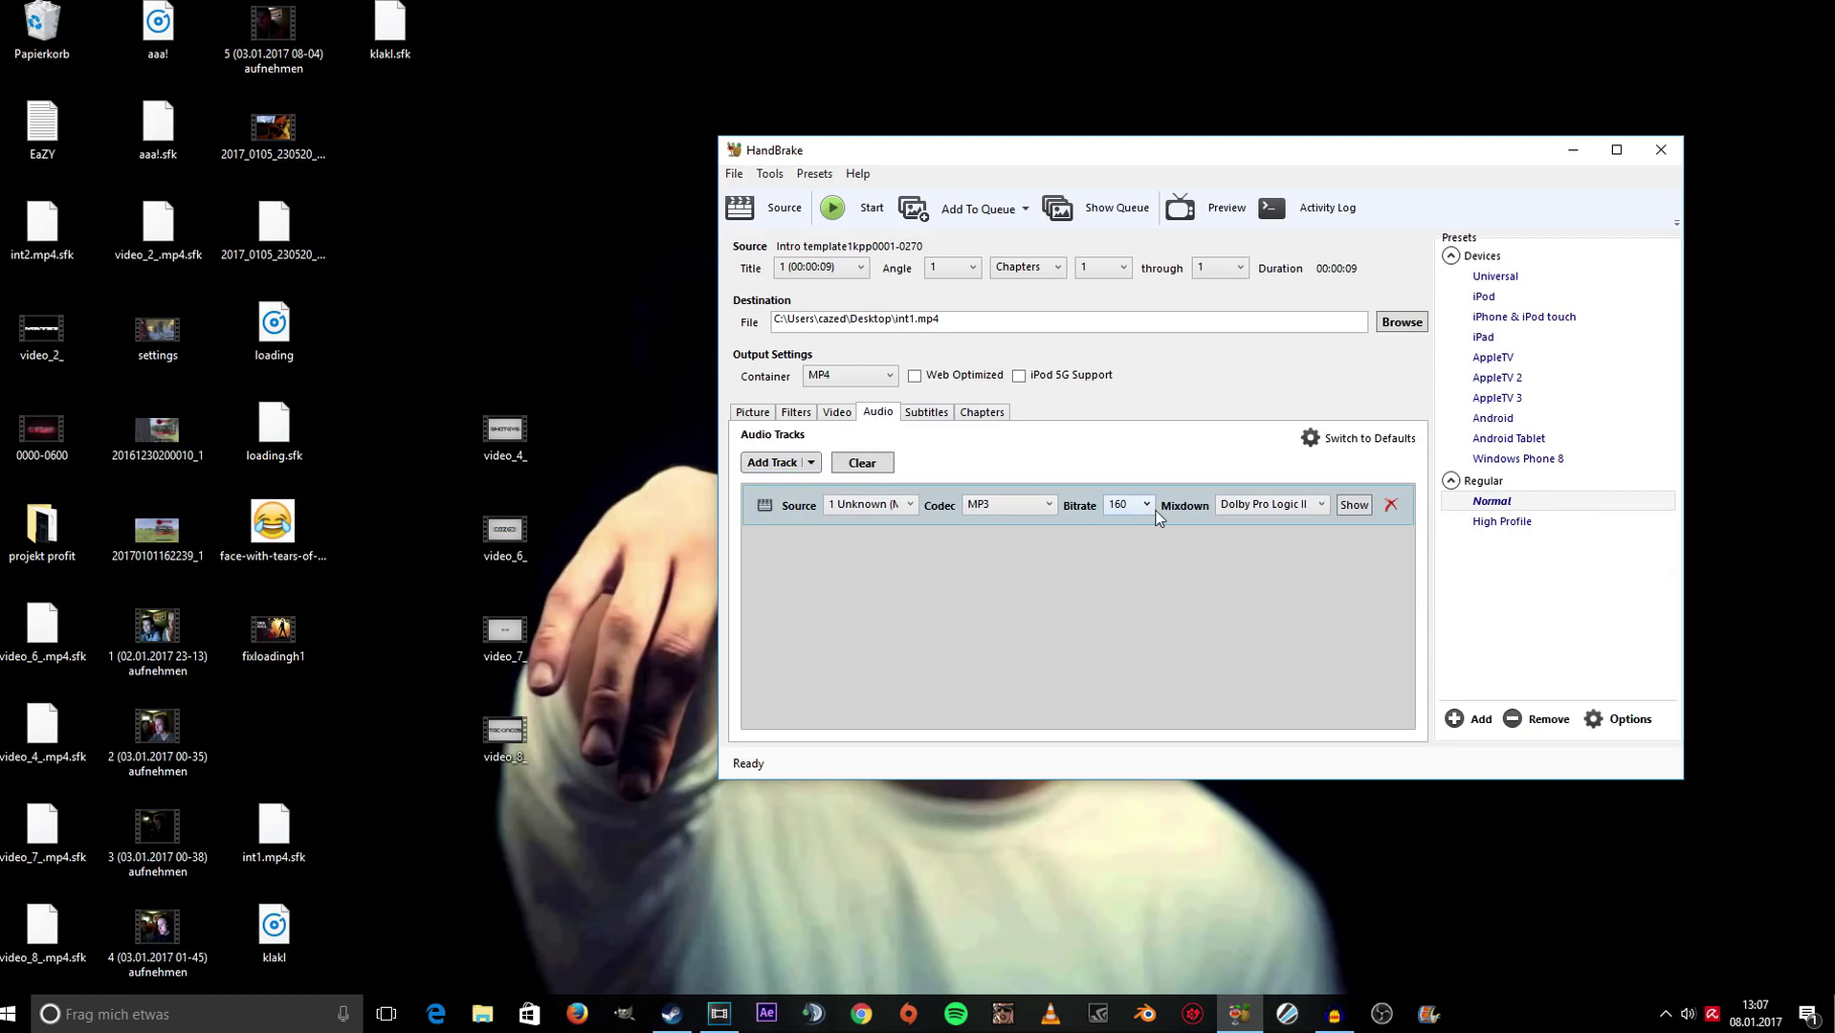
# Keep bitrate 160, restore the AAC (avcodec) audio codec, and encode to int1.mp4.
pyautogui.click(1129, 505)
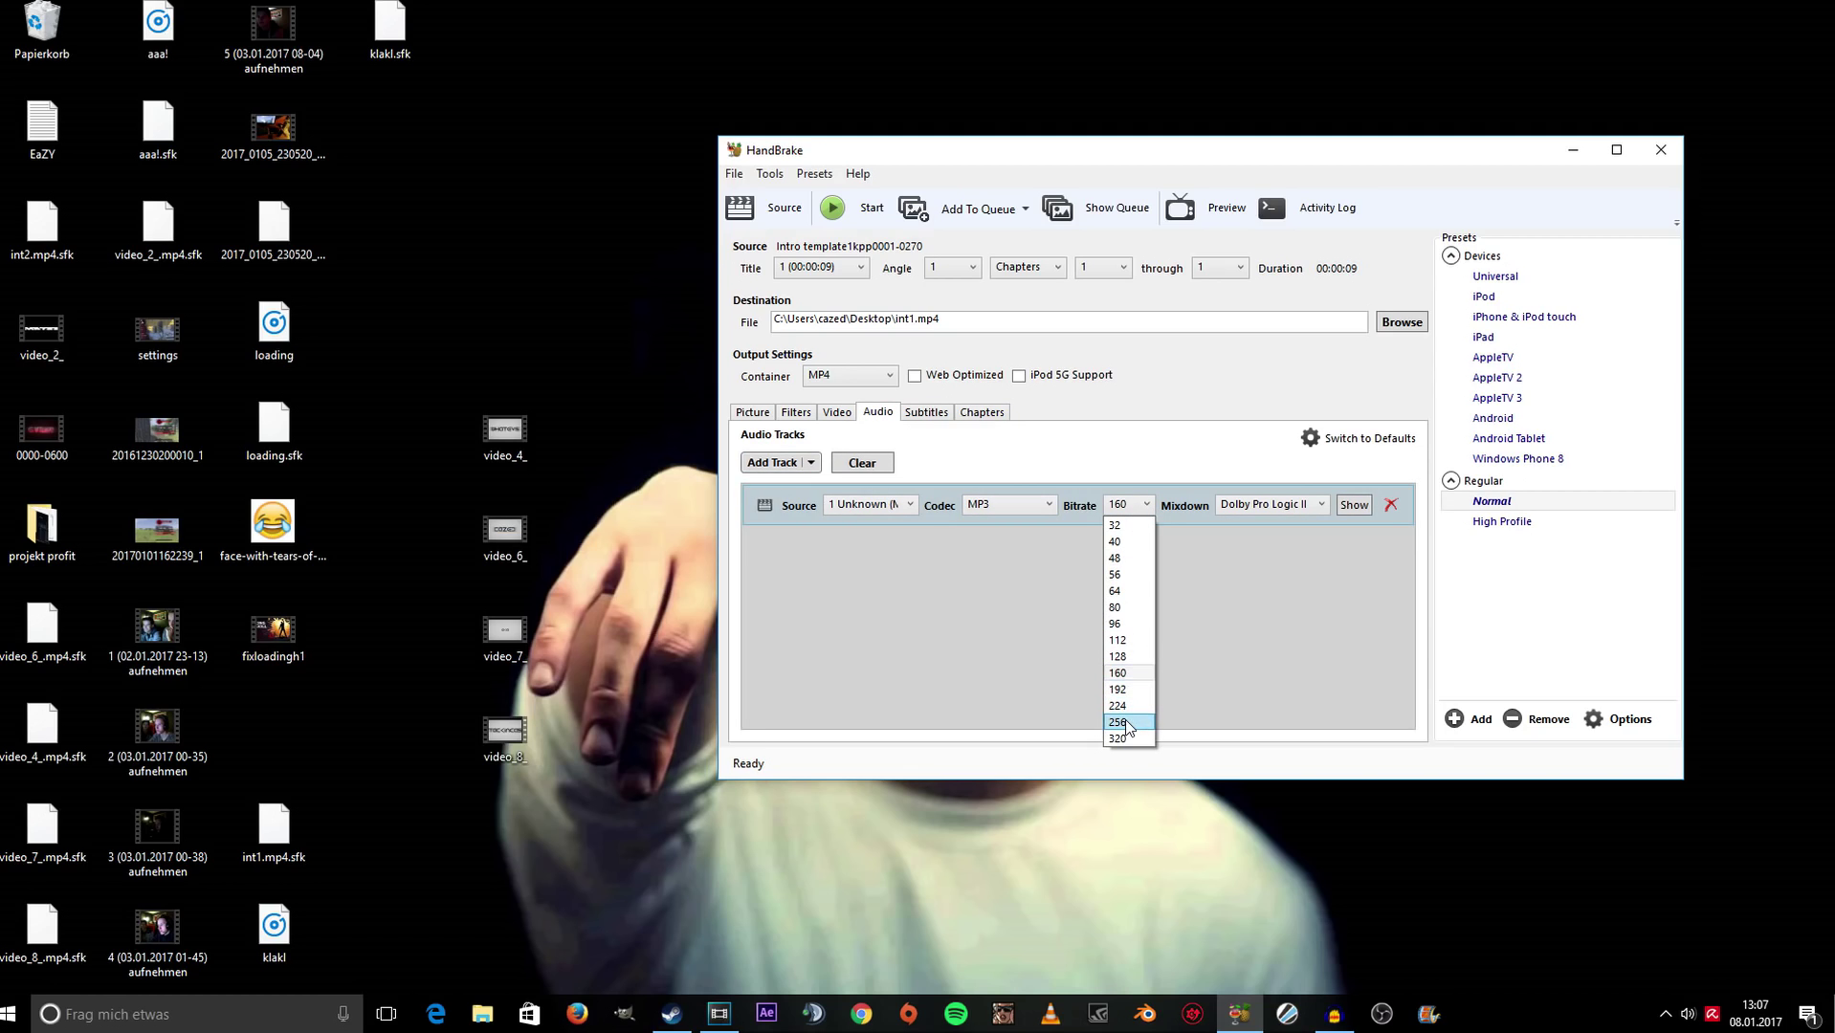
pyautogui.click(1009, 504)
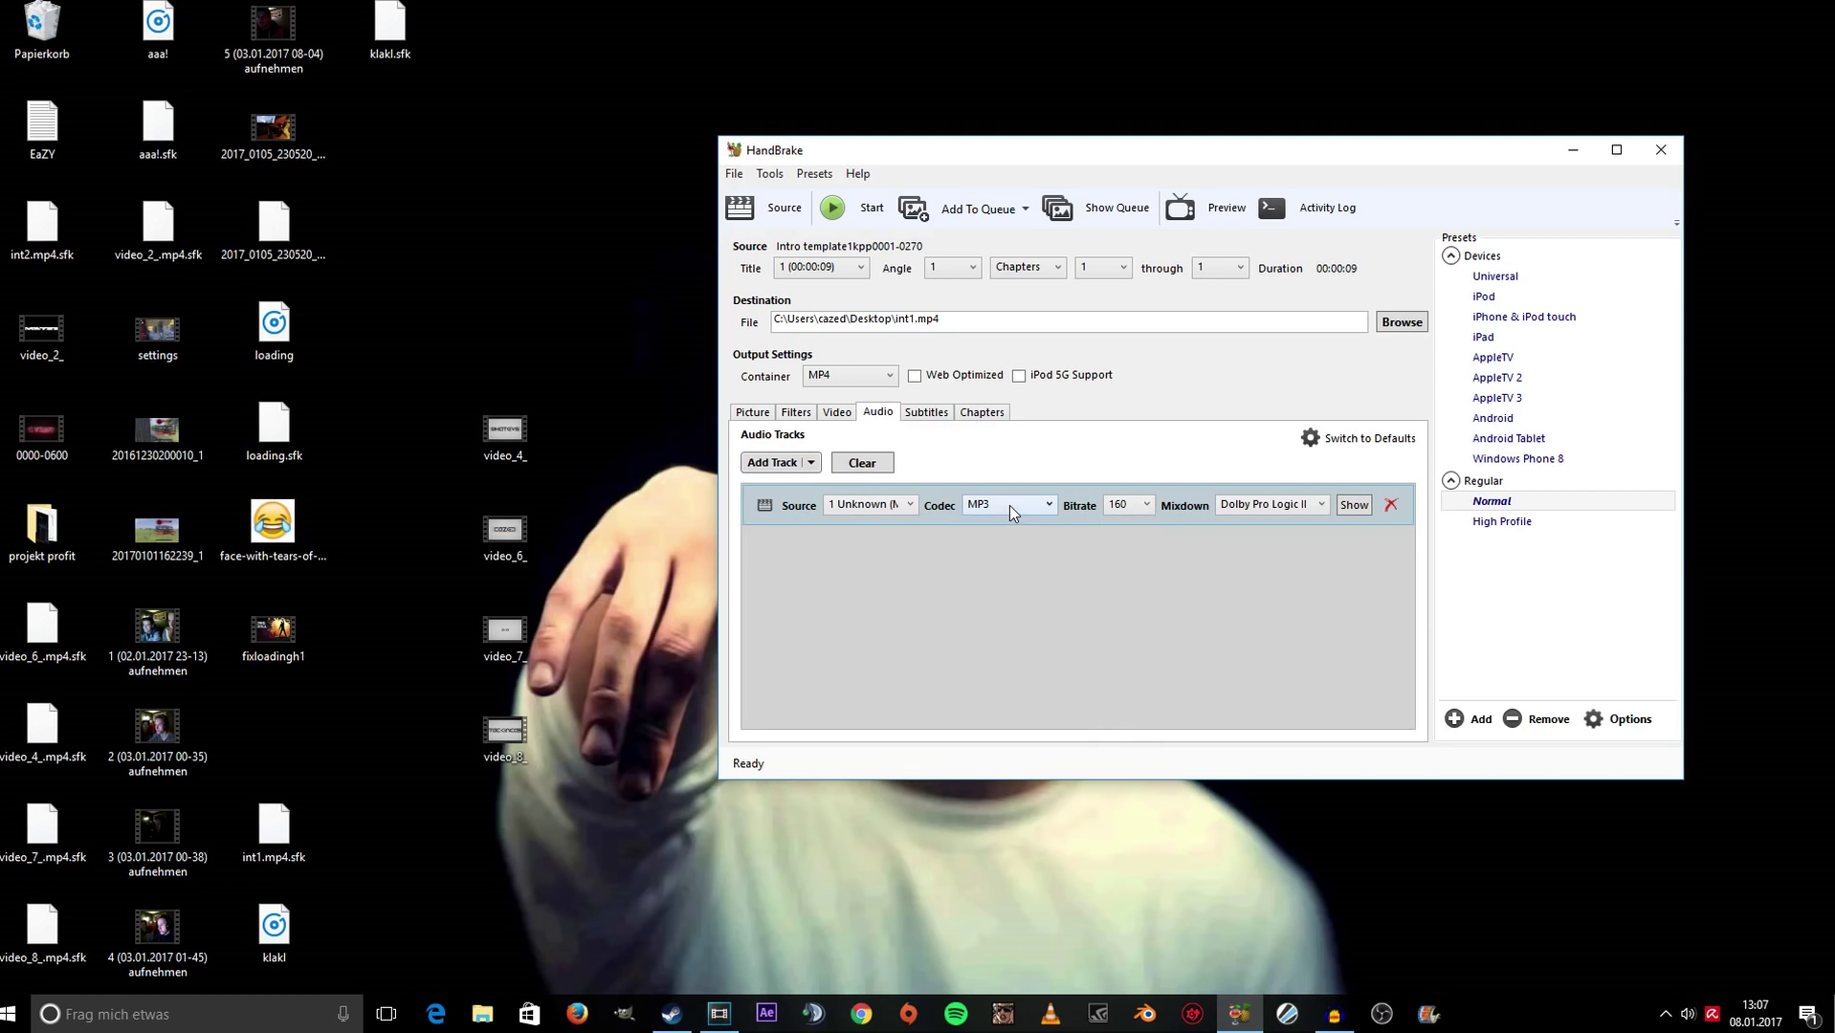
pyautogui.click(1010, 510)
pyautogui.click(1016, 526)
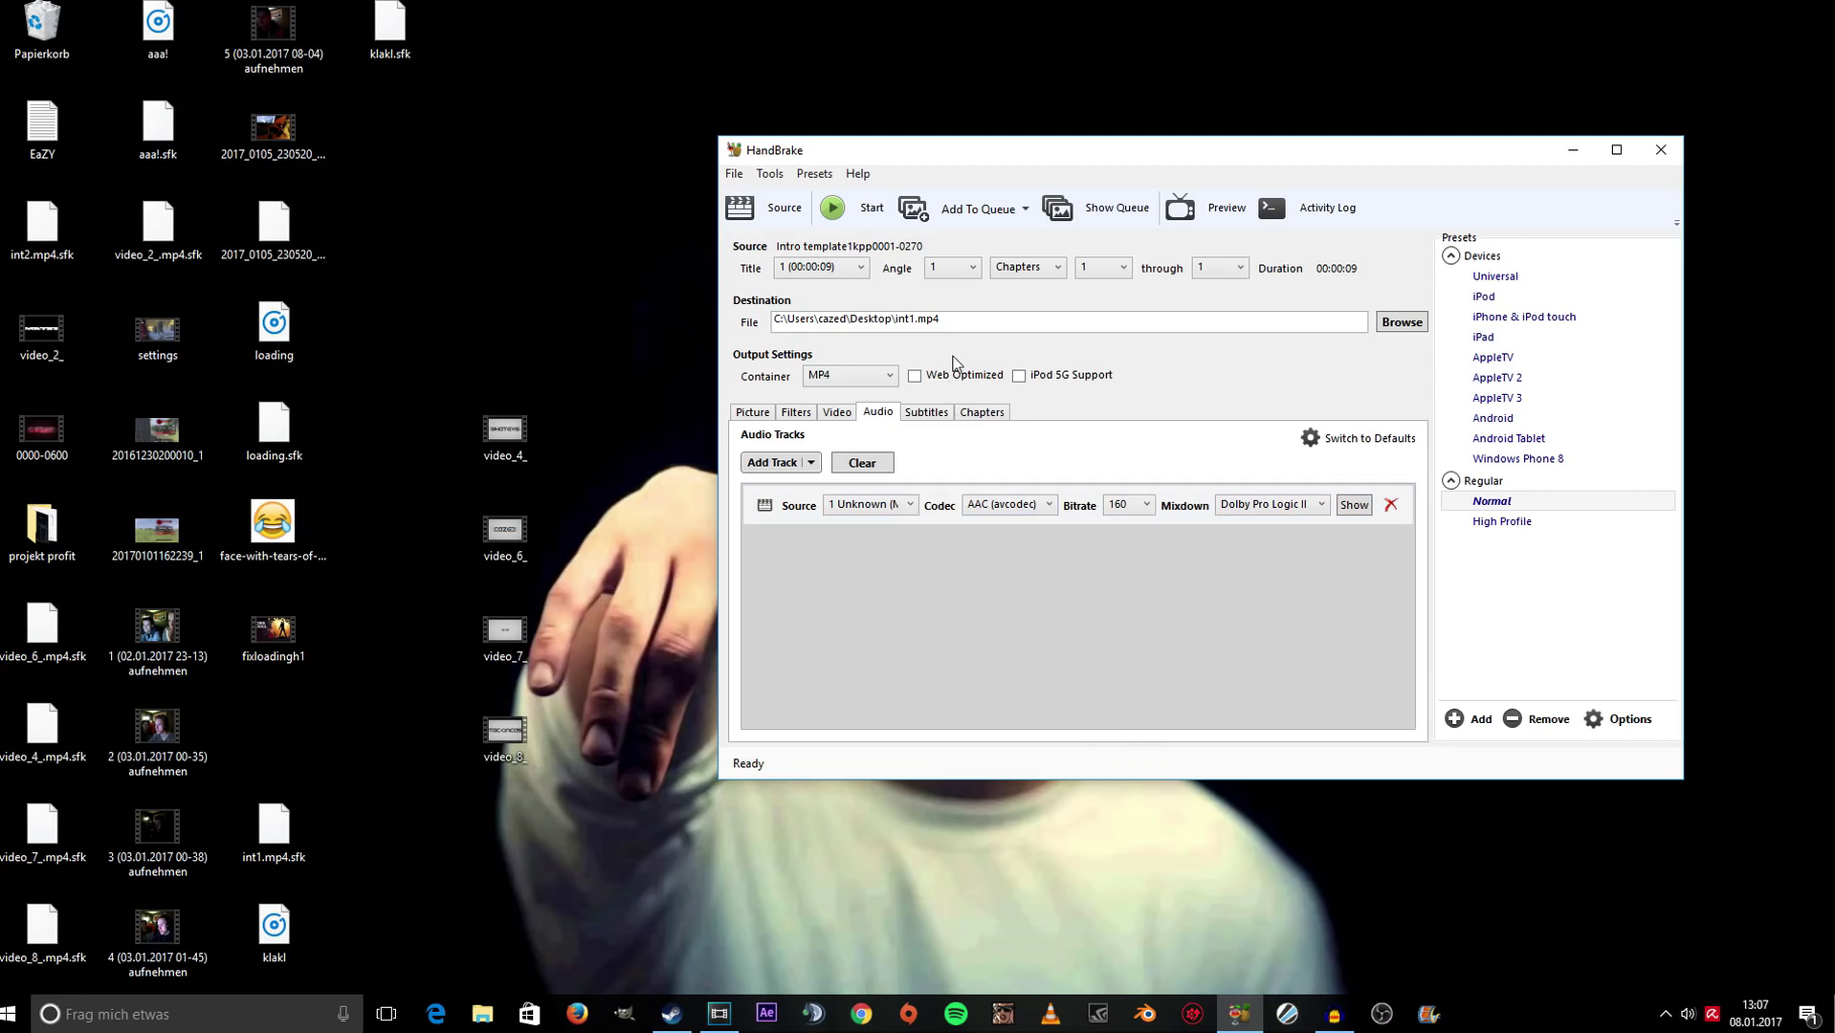
pyautogui.click(888, 209)
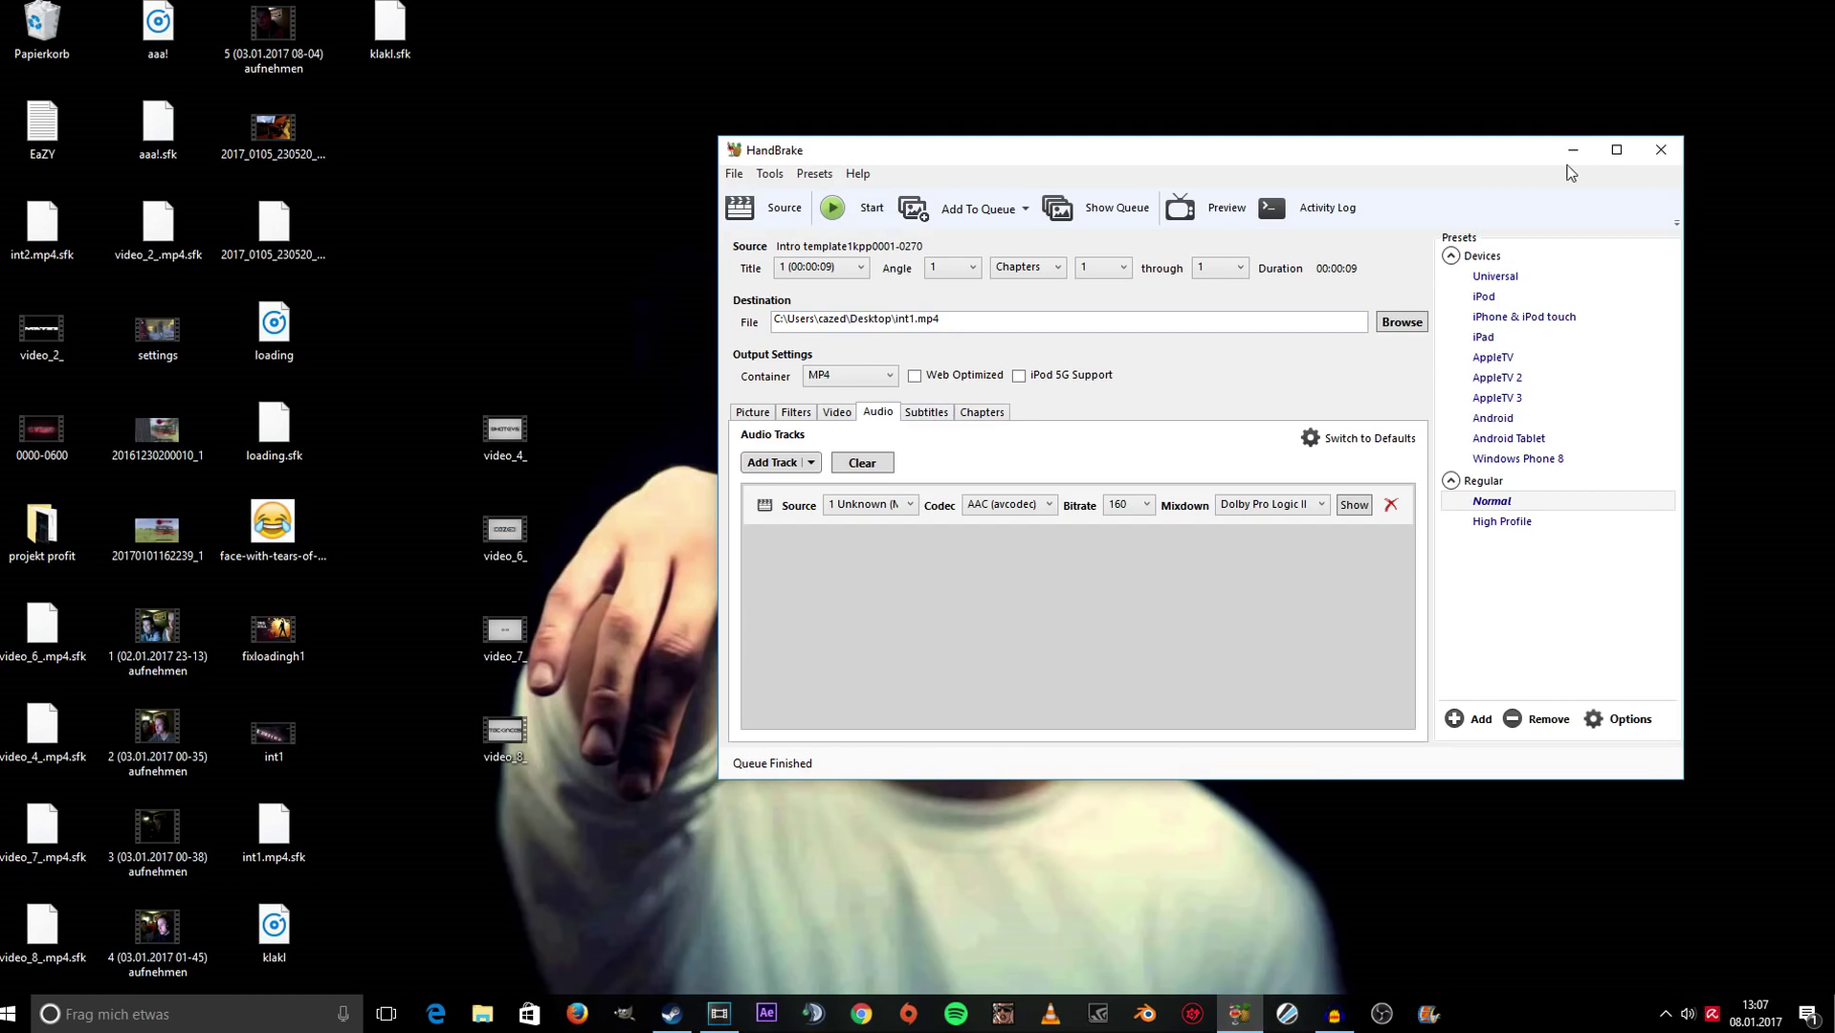
# Close HandBrake and place the int1 video beside the Intro template on the desktop.
pyautogui.click(1661, 150)
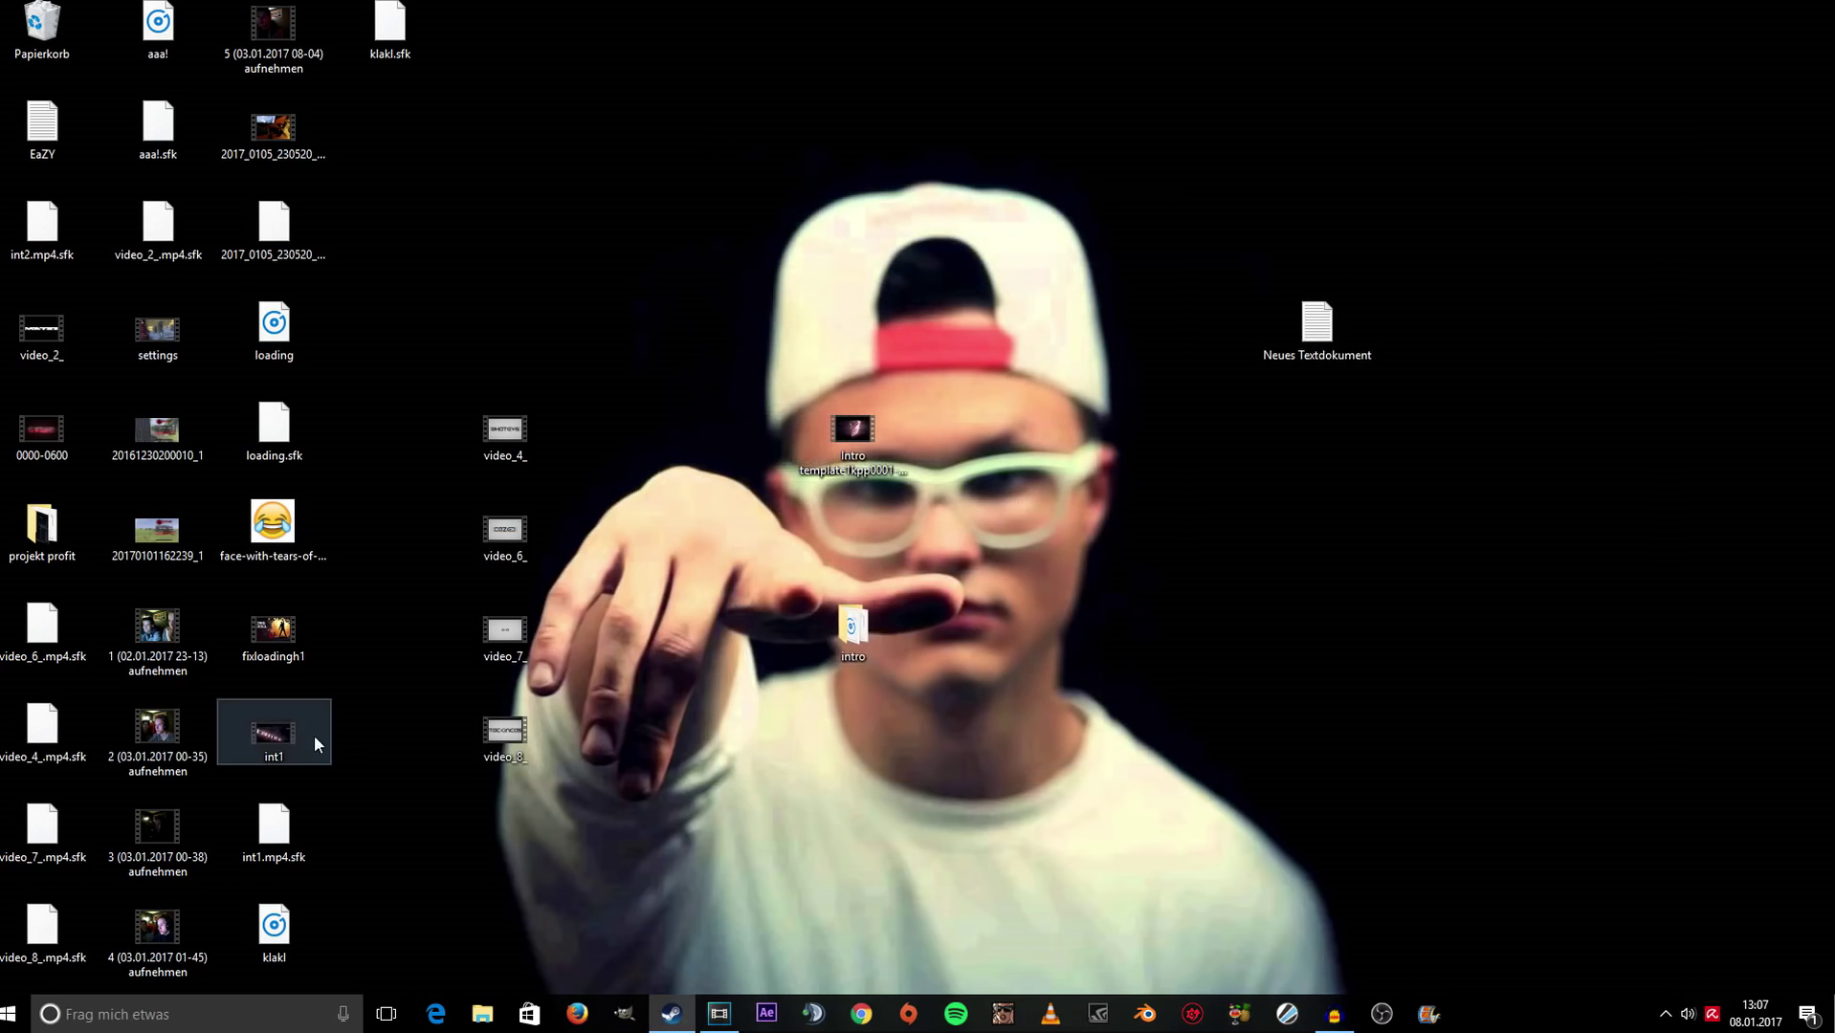
pyautogui.moveTo(378, 756); pyautogui.dragTo(1195, 513)
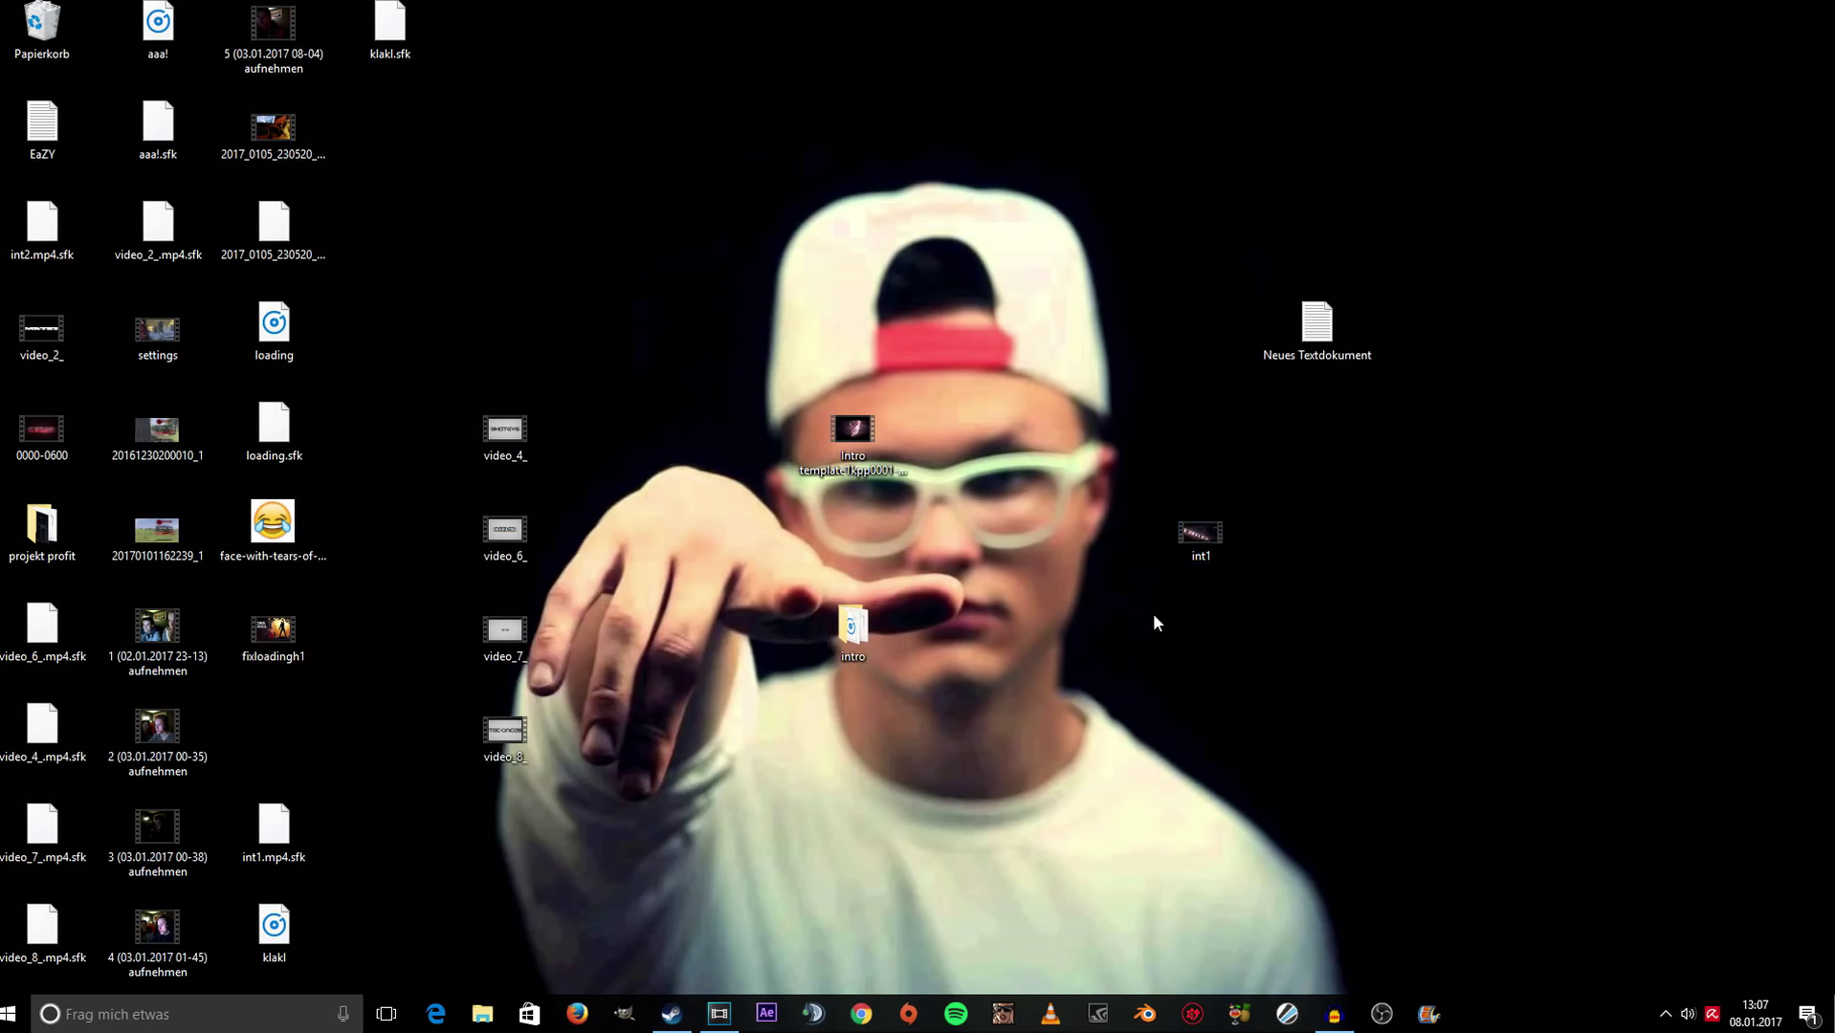
pyautogui.moveTo(722, 374); pyautogui.dragTo(1260, 524)
pyautogui.click(879, 450)
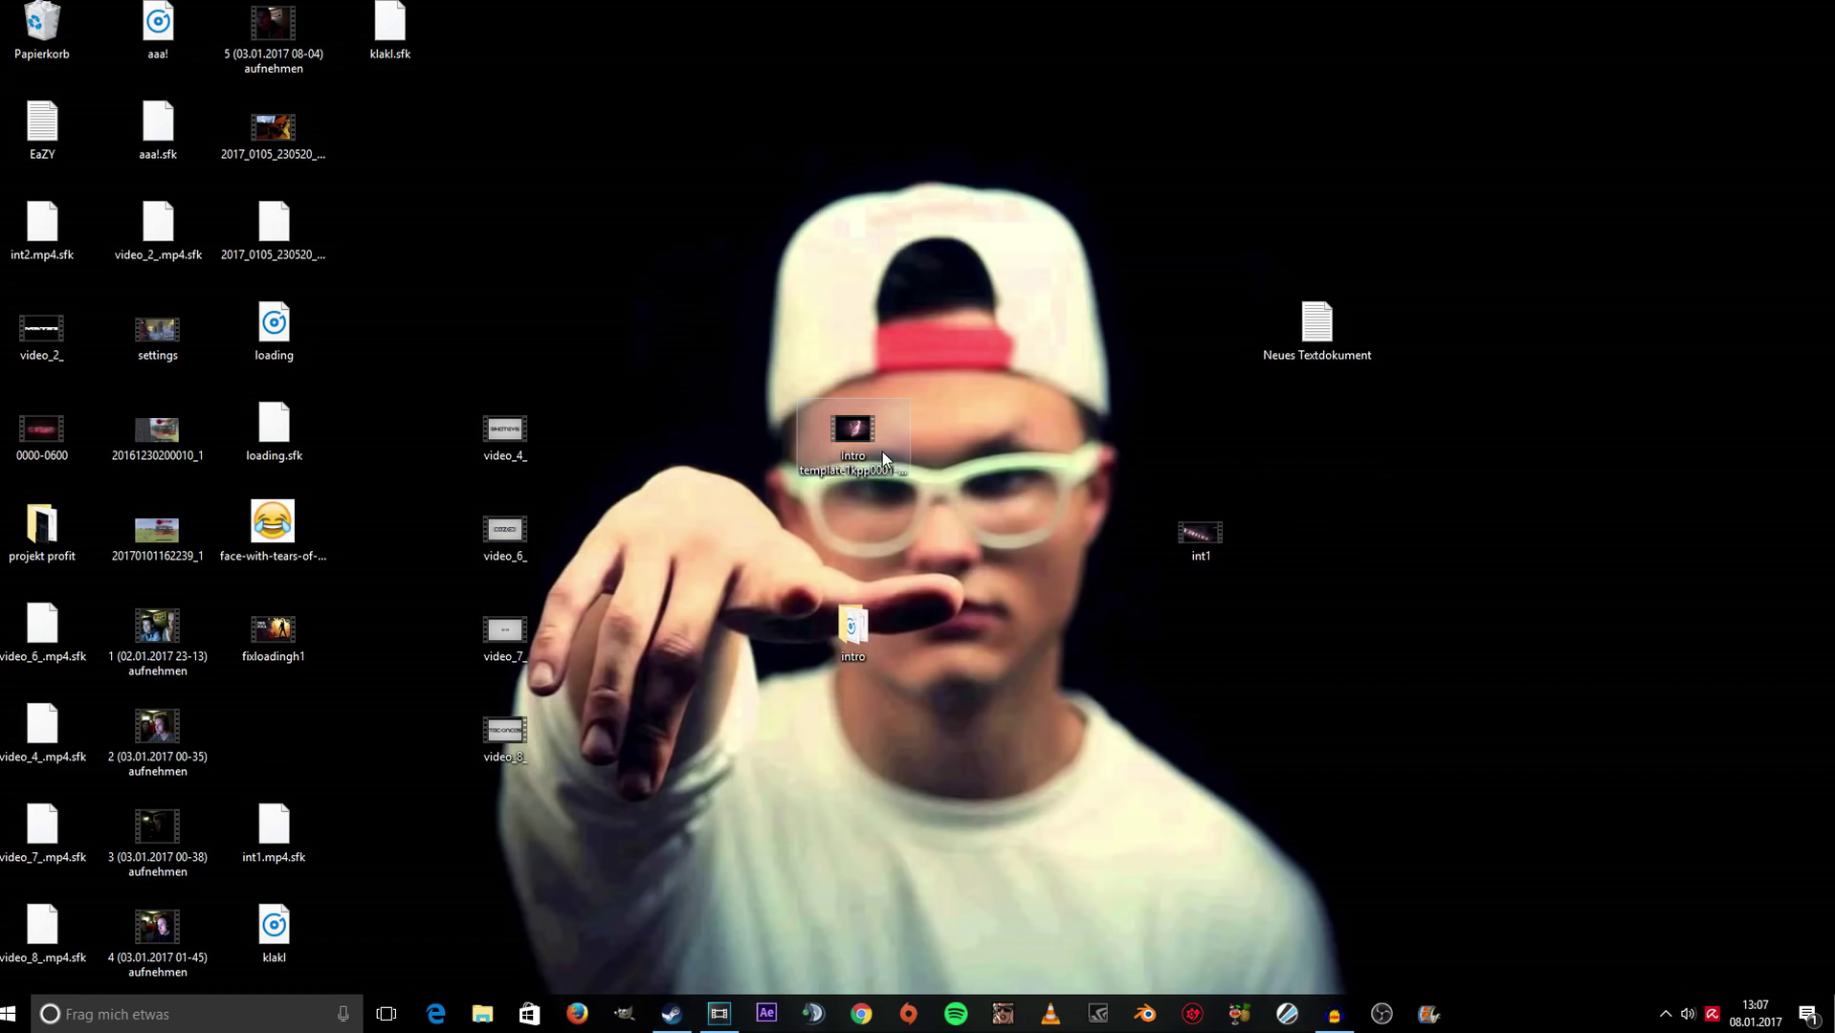
# Play the original Intro template in Films & TV, then play the re-encoded int1.
pyautogui.doubleClick(879, 451)
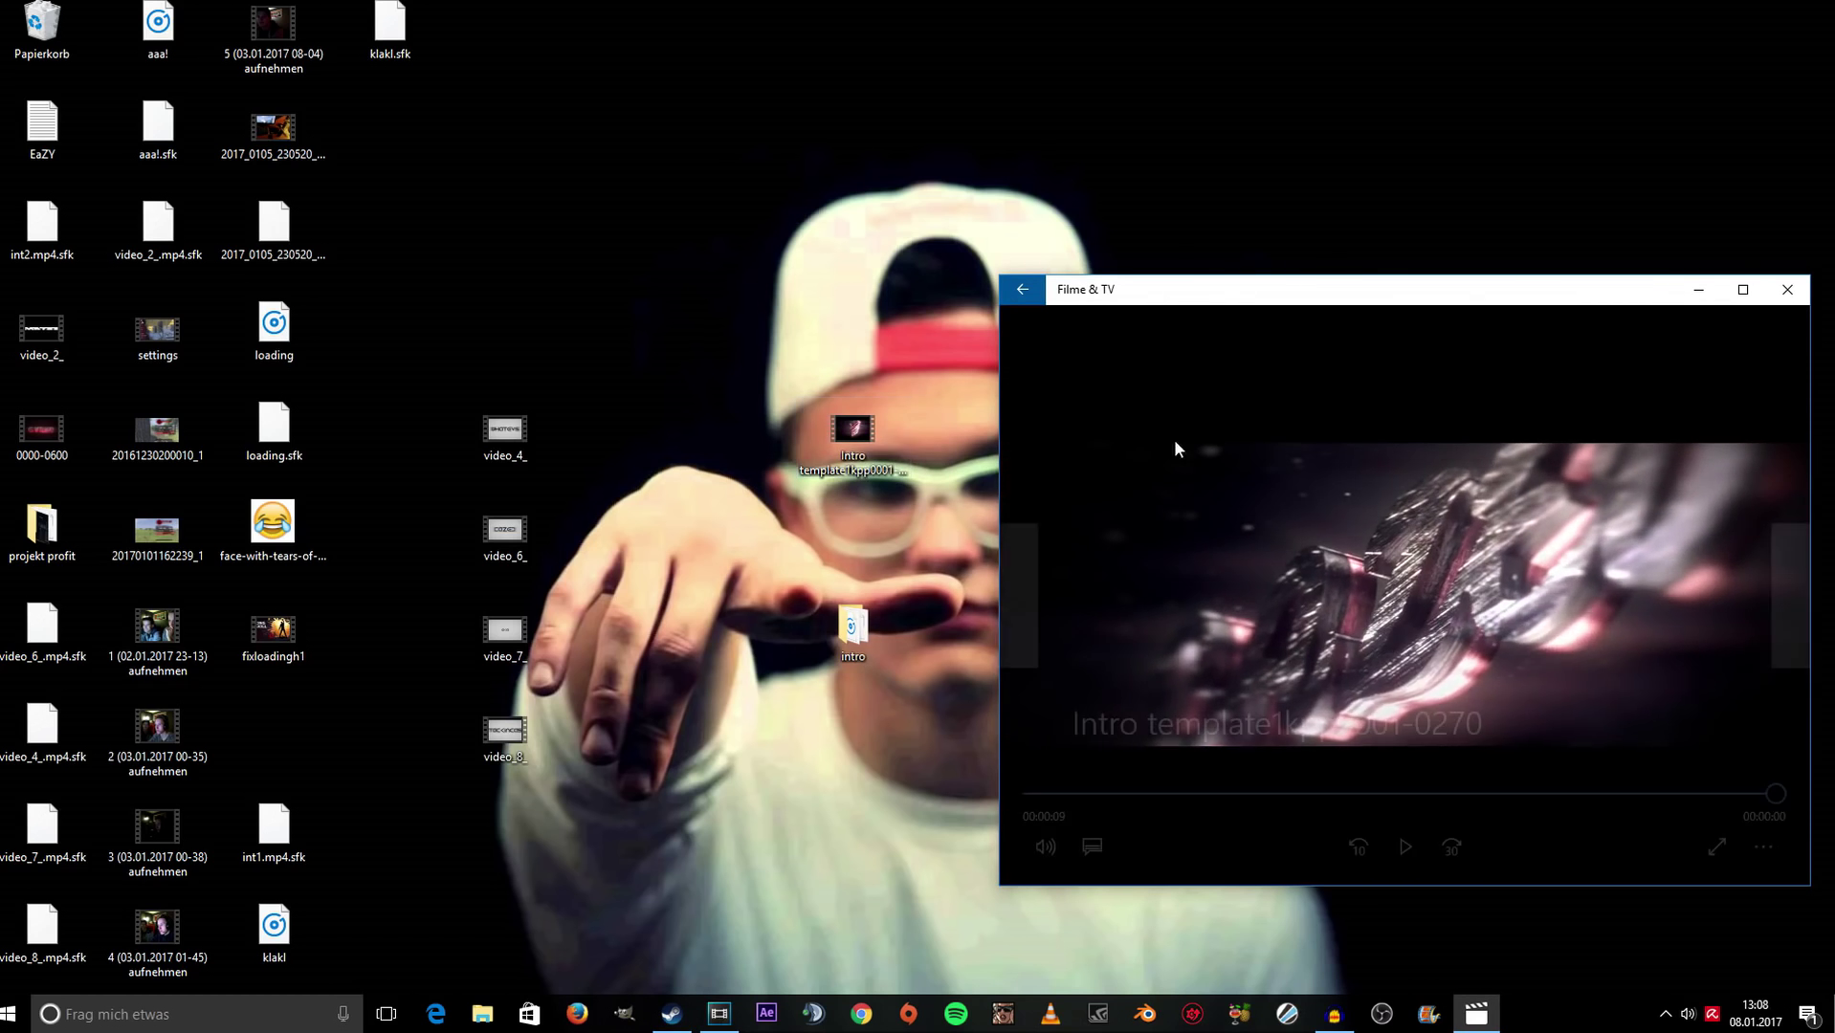
pyautogui.click(1786, 290)
pyautogui.doubleClick(1167, 536)
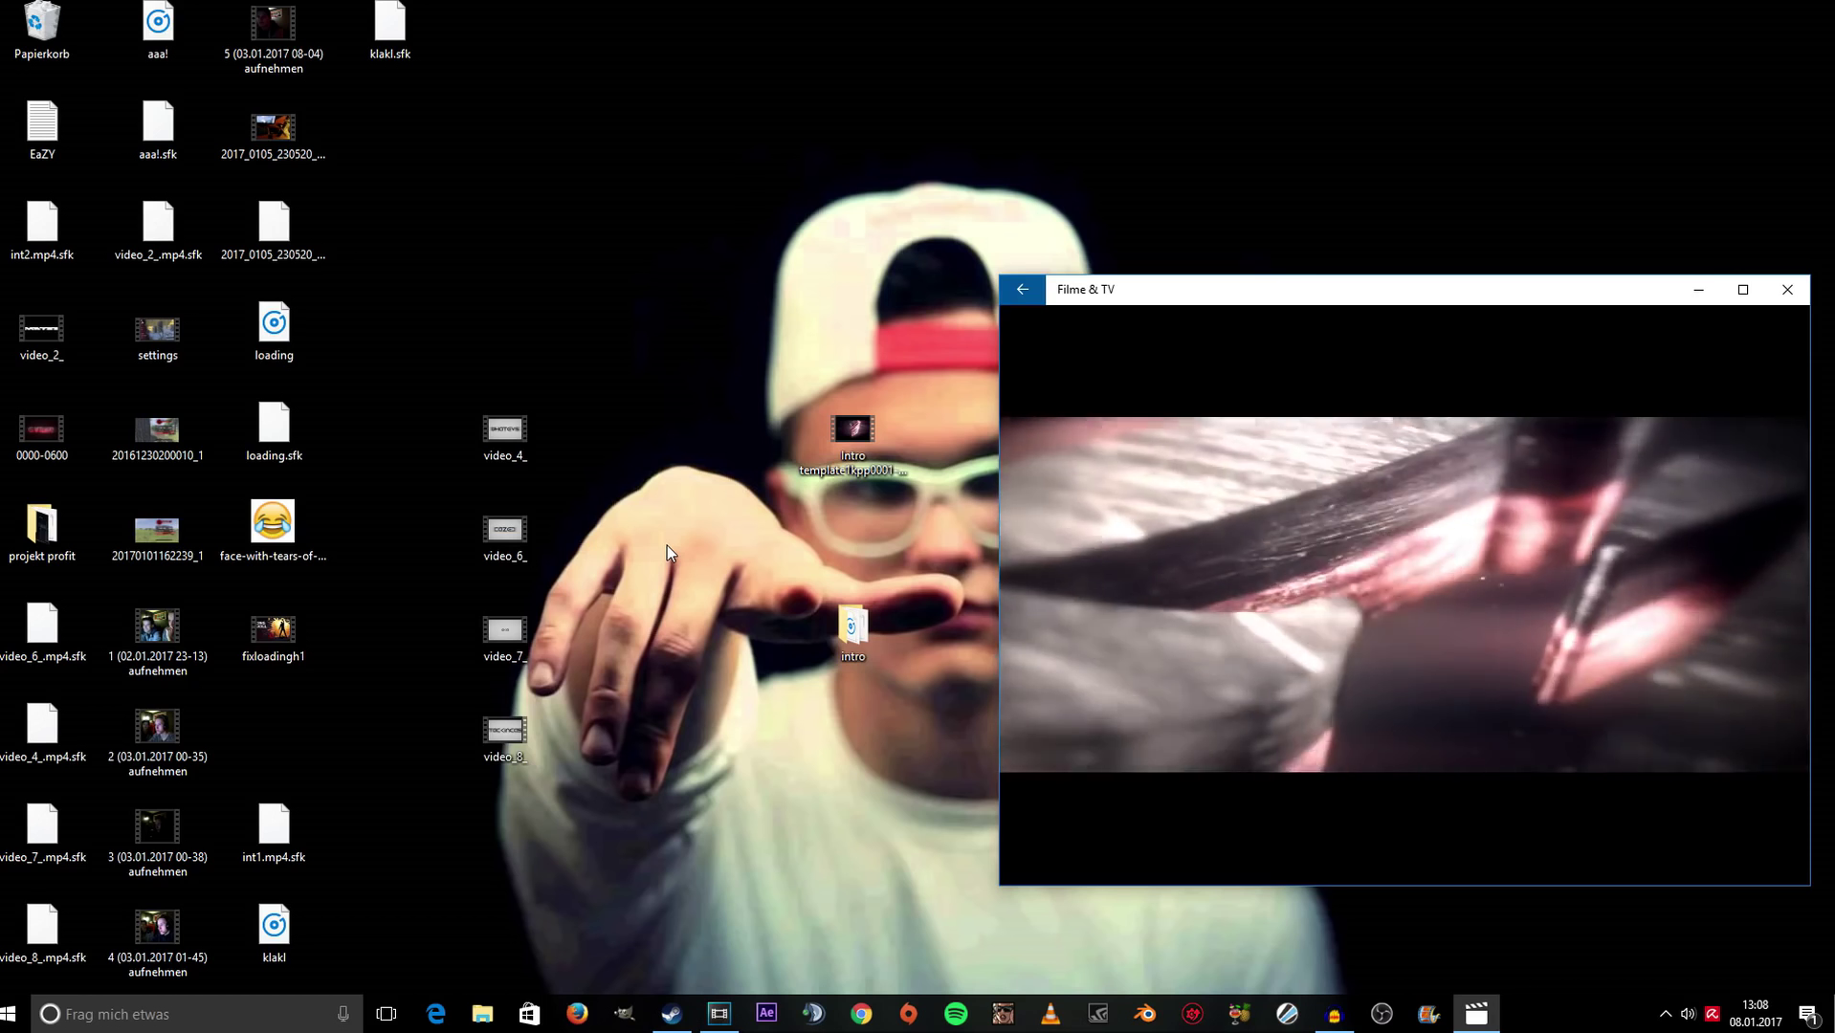
# Close the player and bring int1 into Vegas Pro, matching project settings to 1920x842, 30p.
pyautogui.click(1787, 290)
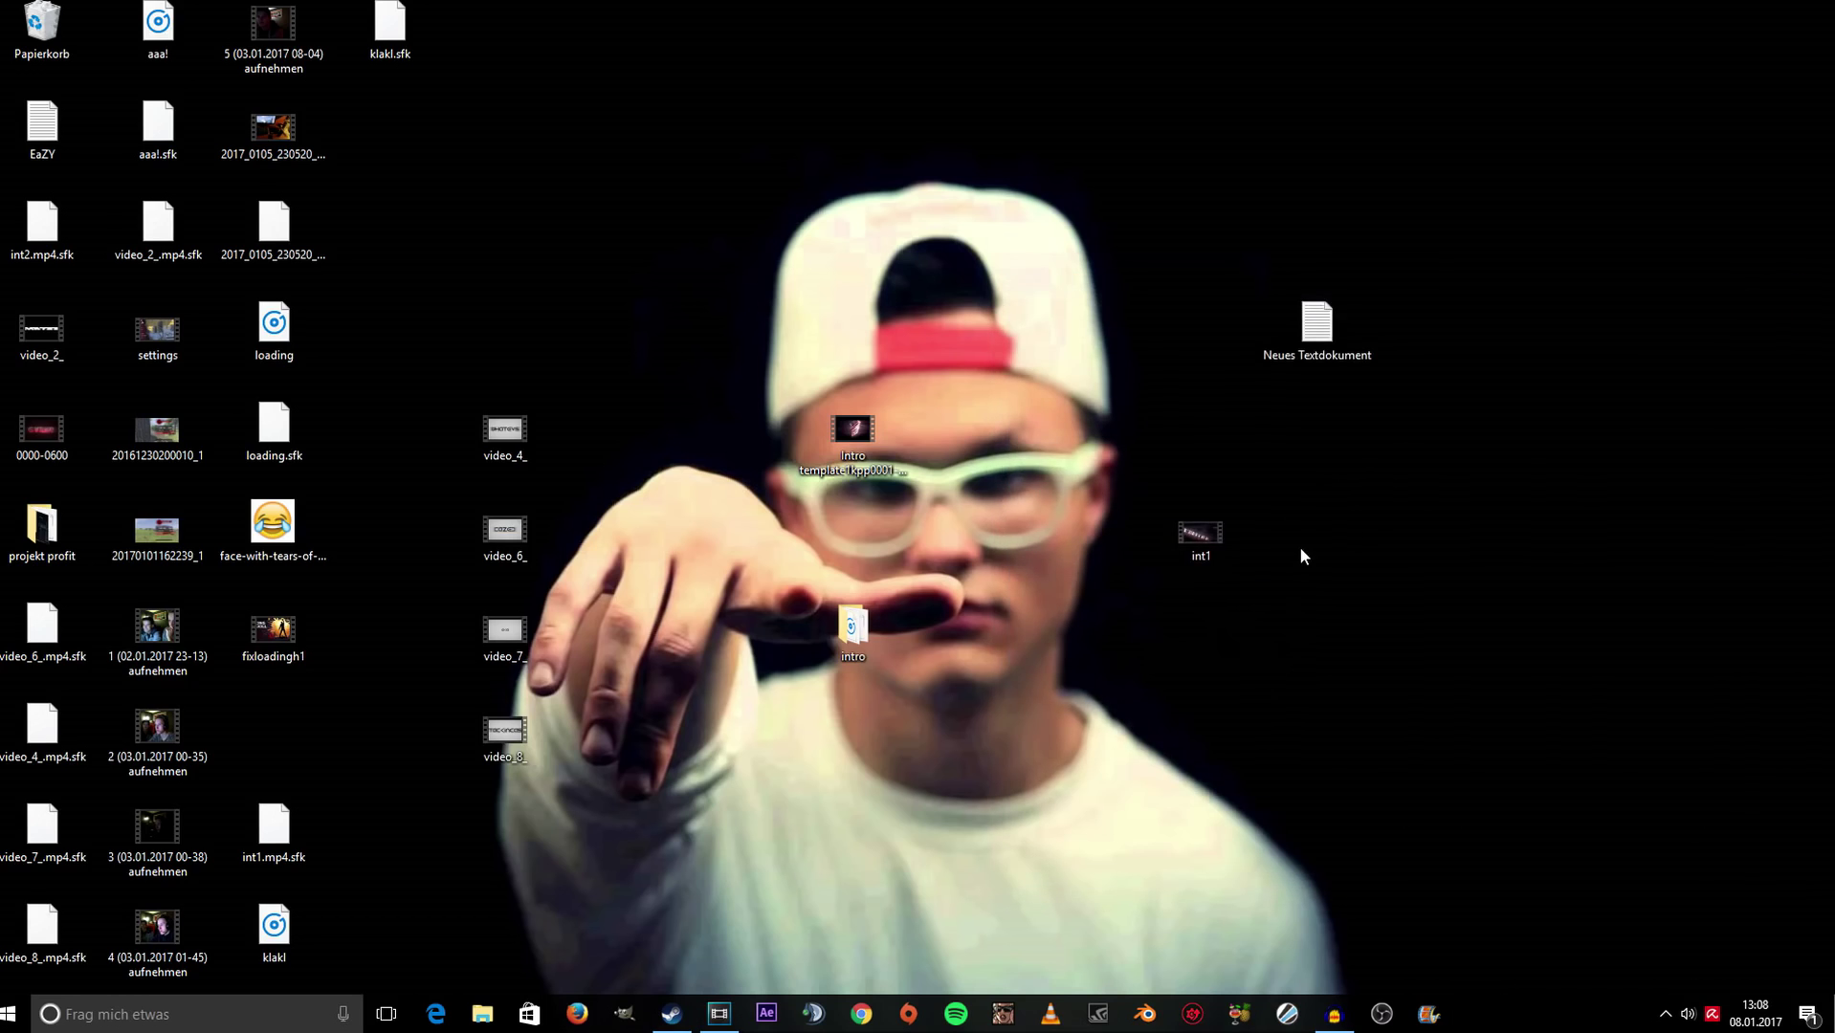
pyautogui.rightClick(1392, 627)
pyautogui.click(1351, 565)
pyautogui.rightClick(1389, 624)
pyautogui.click(1389, 626)
pyautogui.moveTo(1232, 530); pyautogui.dragTo(1096, 668)
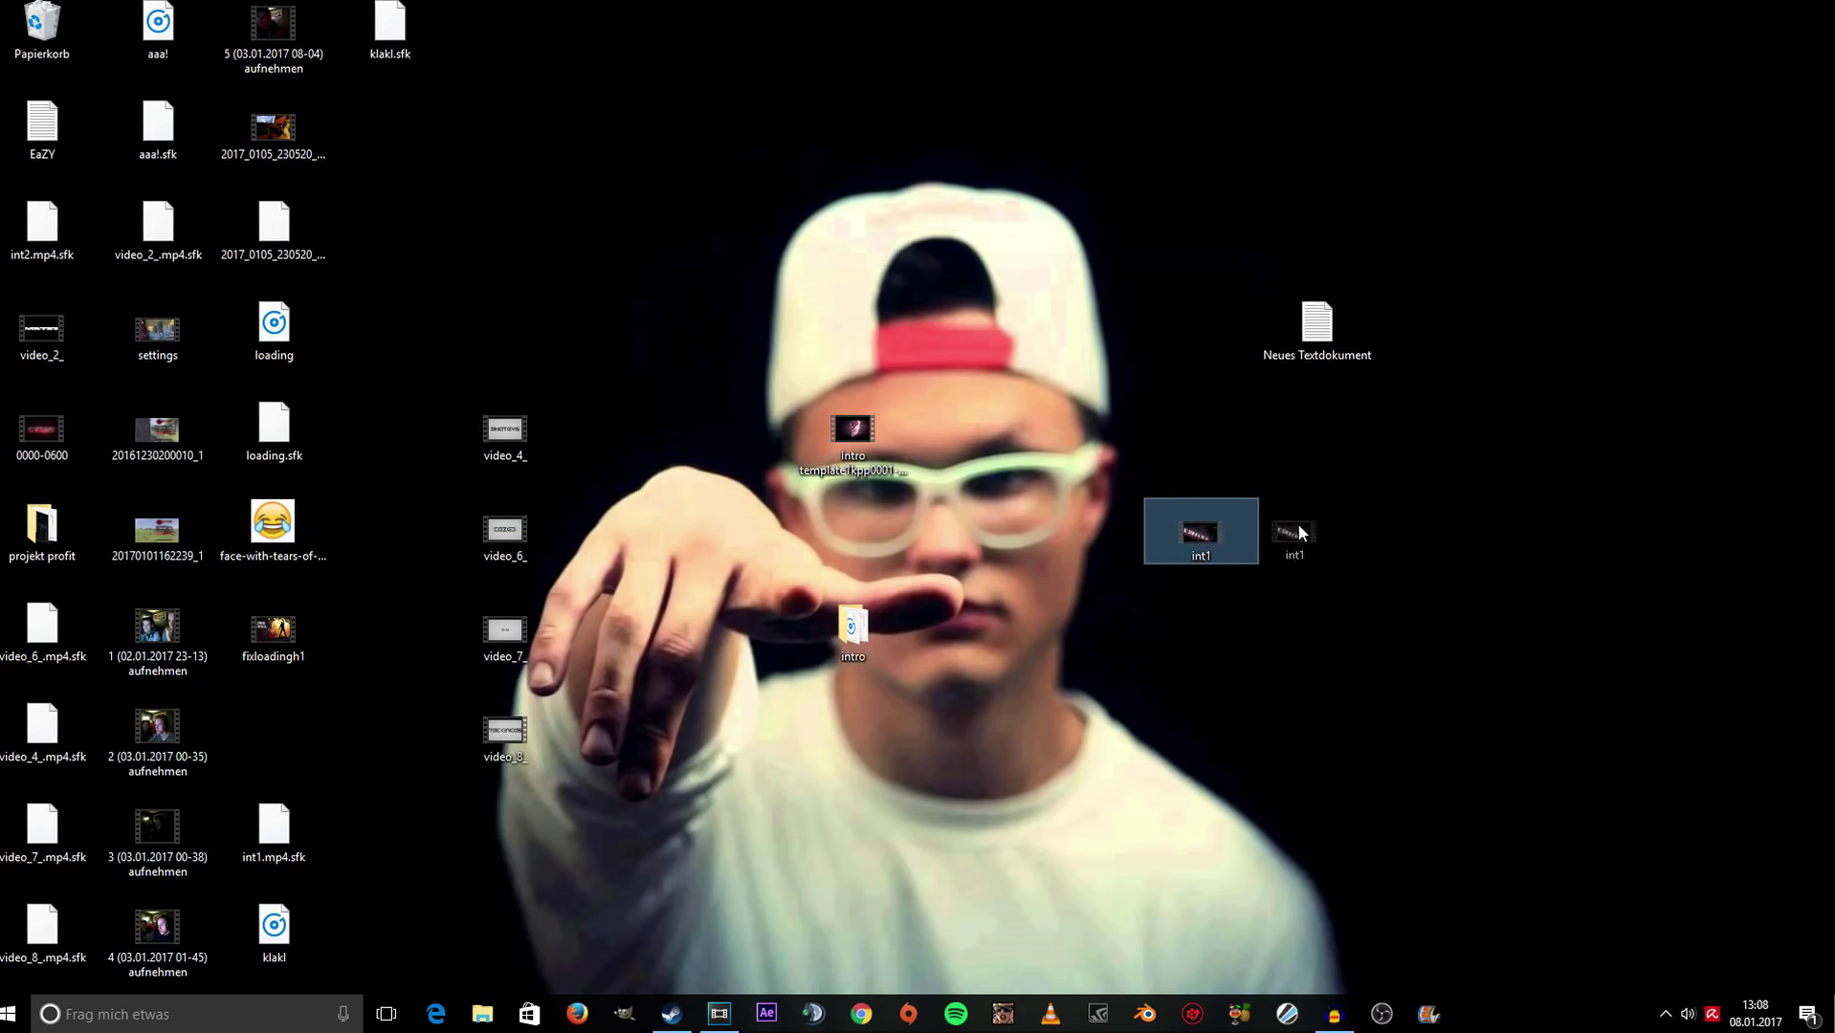
pyautogui.moveTo(1298, 525); pyautogui.dragTo(303, 656)
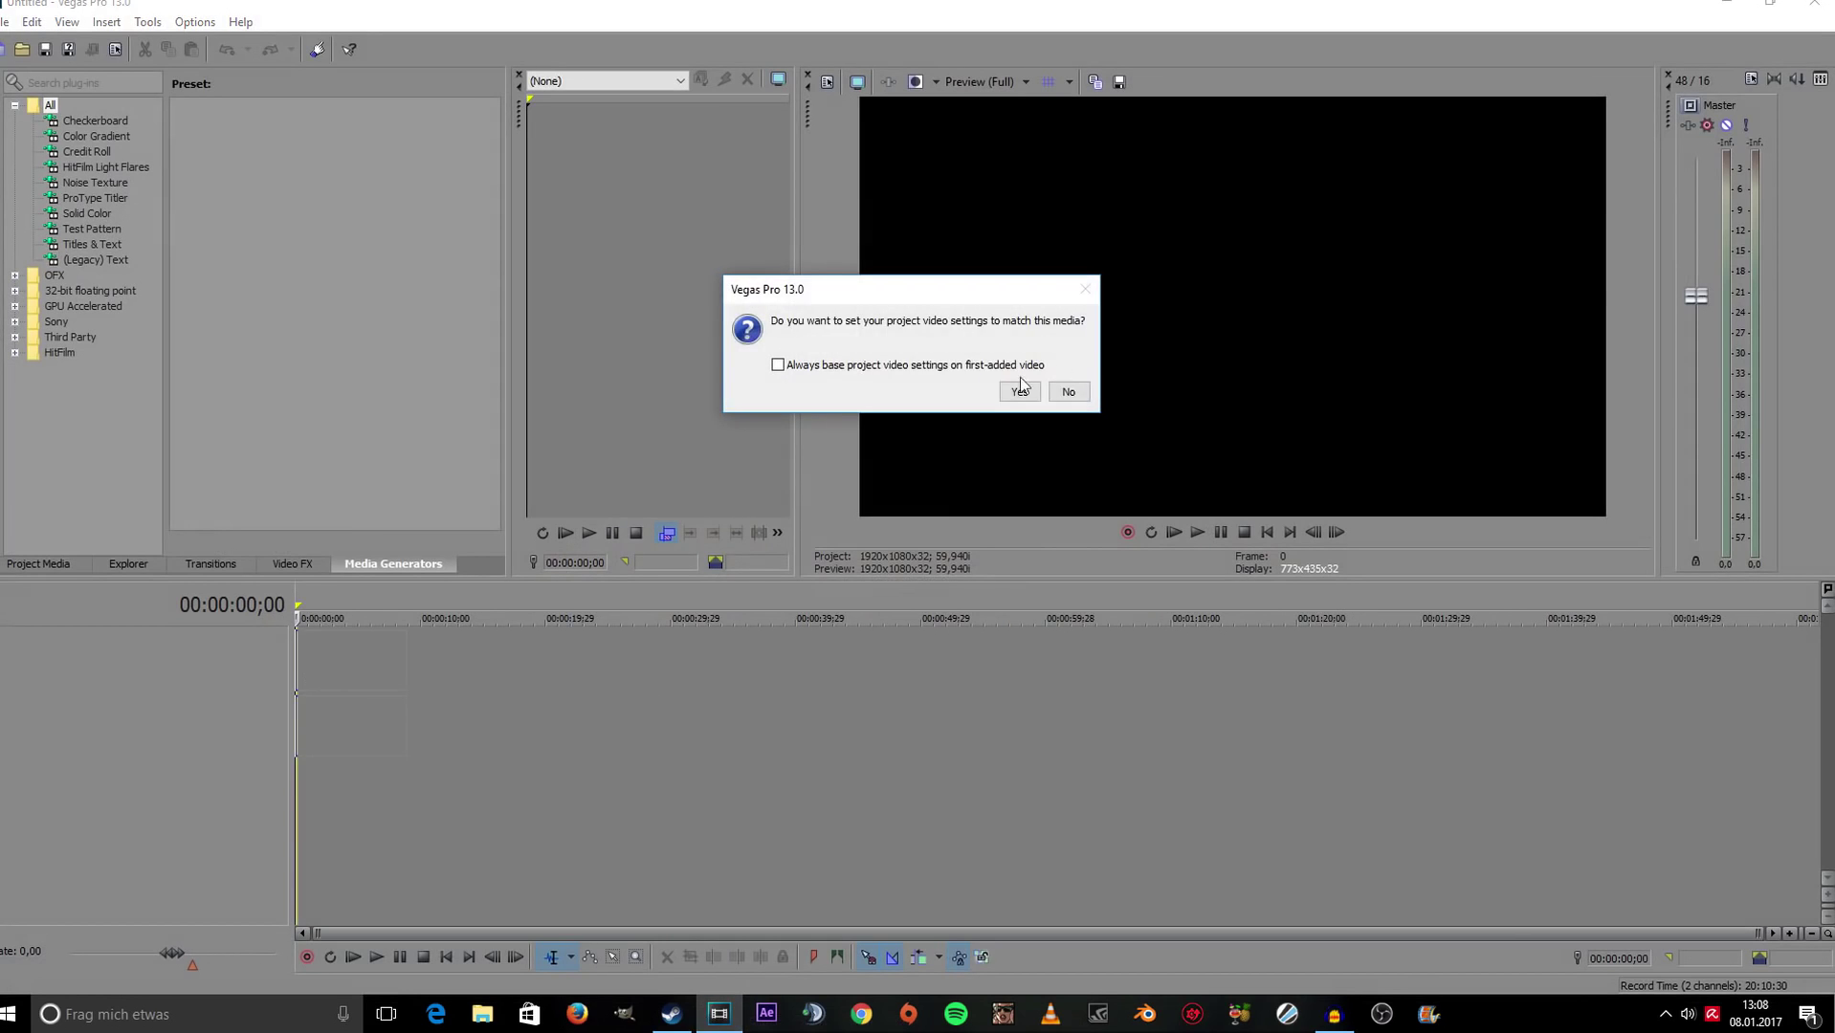
pyautogui.click(1032, 397)
# Play int1 from the start, stopping at 00:00:08:17, and inspect time ranges on the timeline.
pyautogui.moveTo(515, 660); pyautogui.dragTo(966, 661)
pyautogui.click(1148, 682)
pyautogui.click(353, 667)
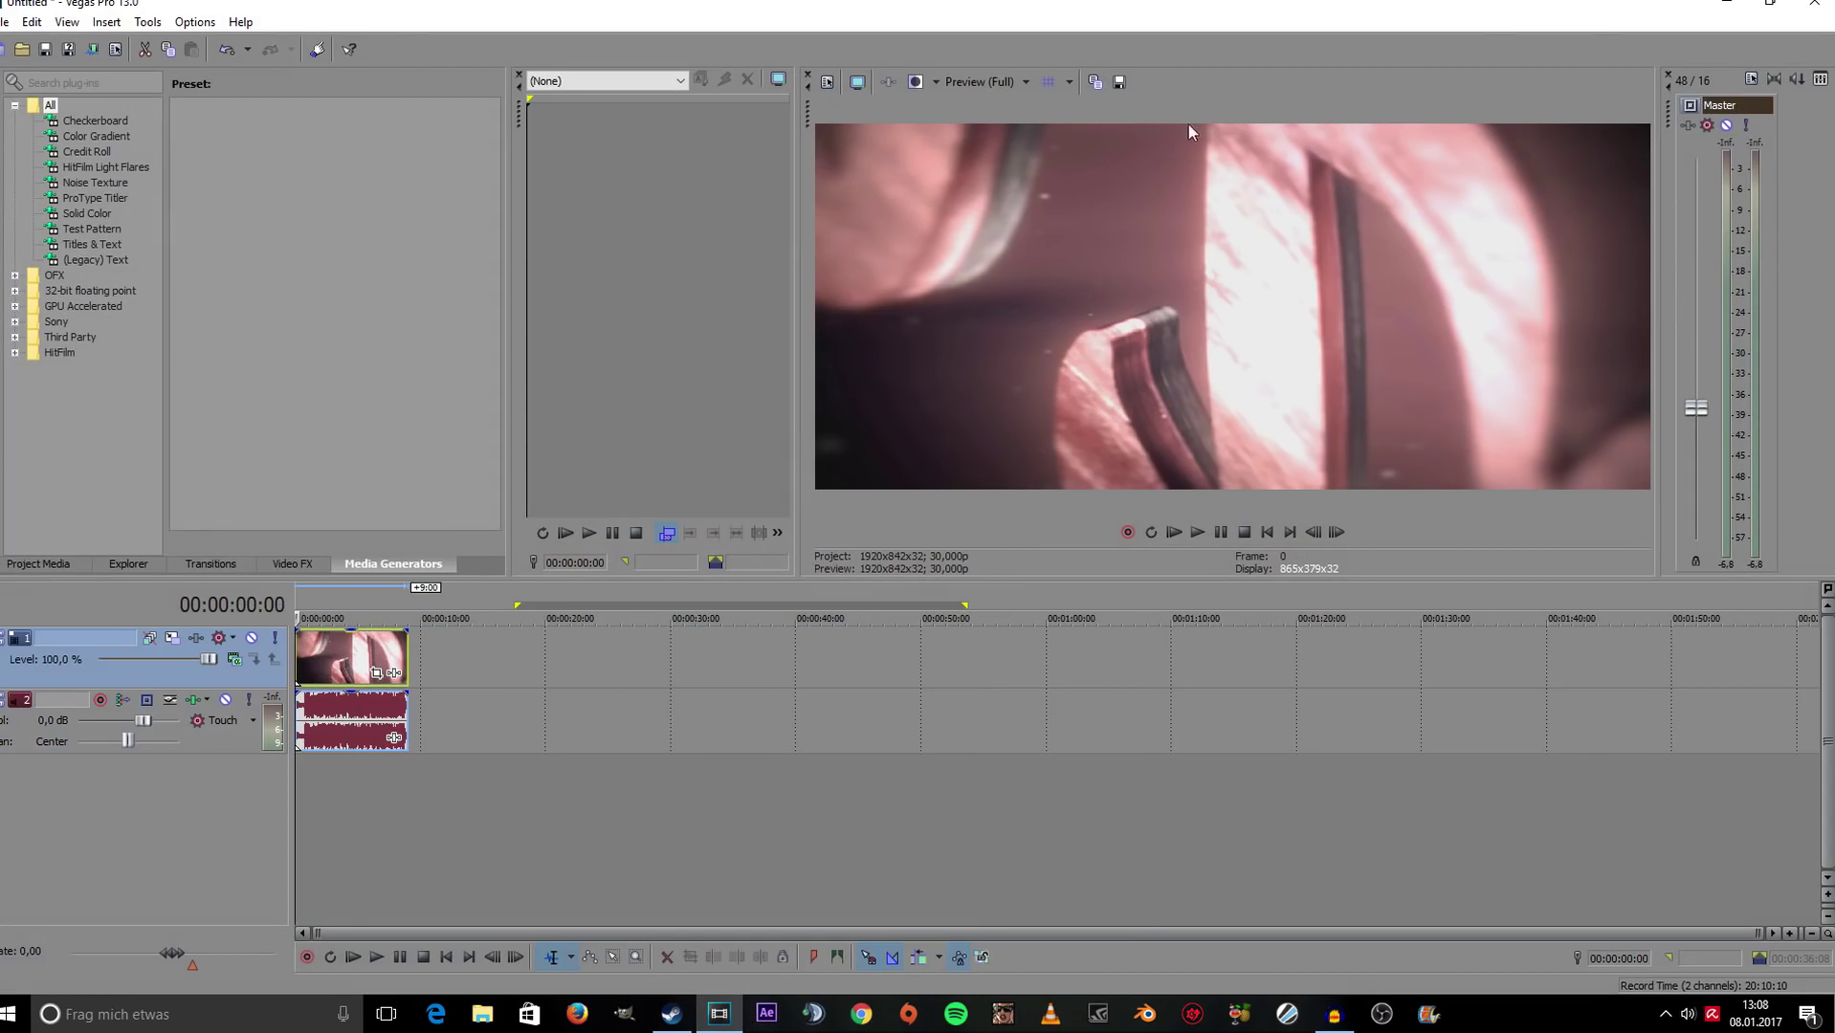
pyautogui.click(1197, 532)
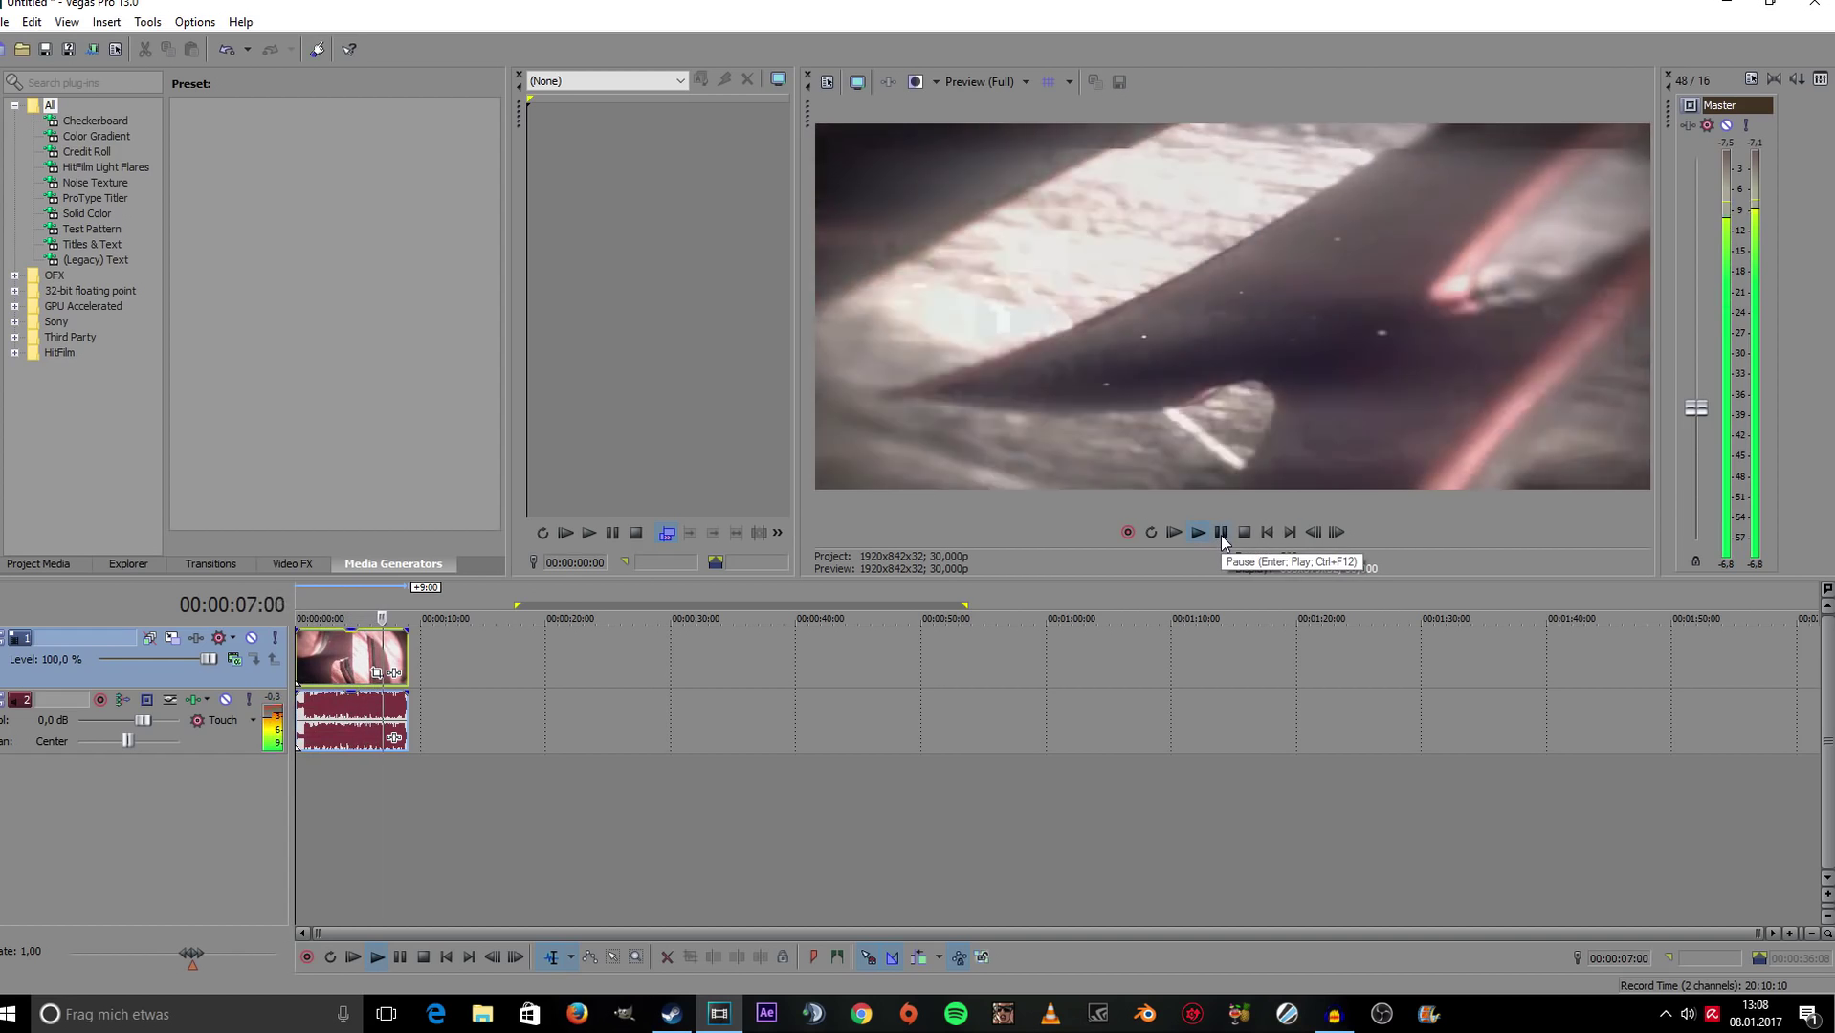
pyautogui.click(1243, 532)
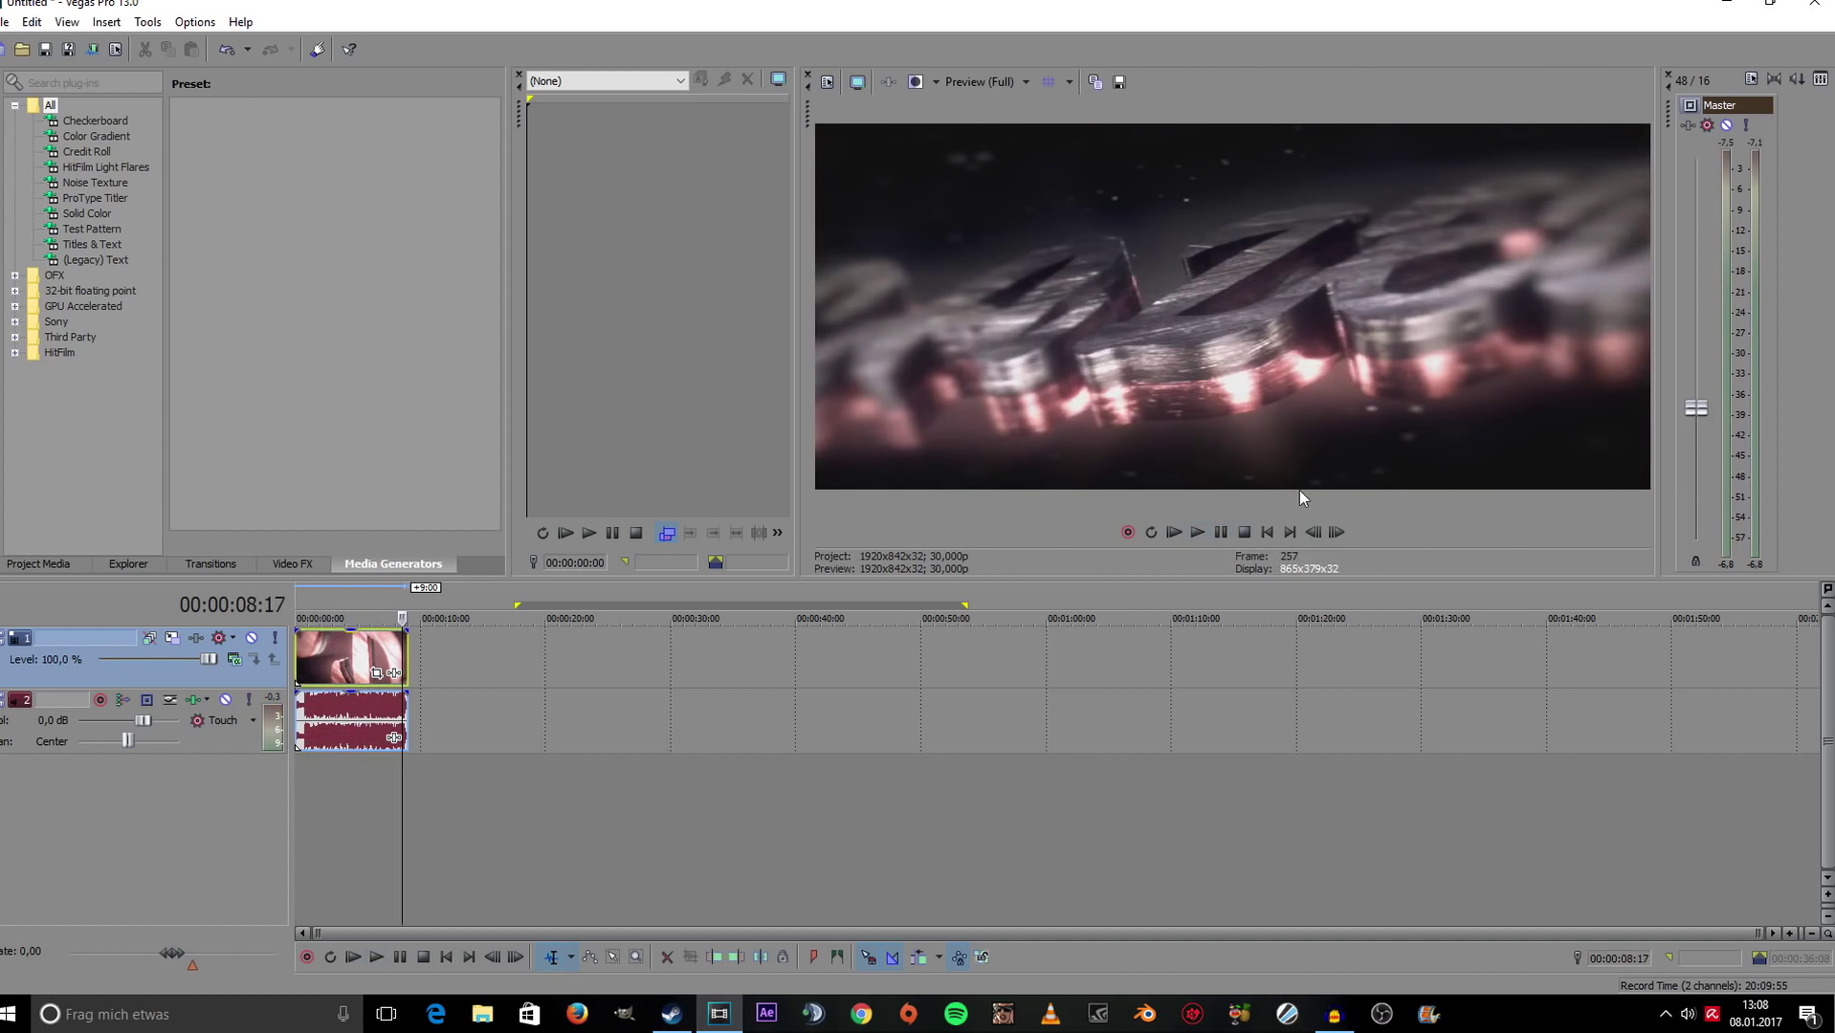
pyautogui.moveTo(503, 708); pyautogui.dragTo(1053, 708)
pyautogui.click(1228, 700)
pyautogui.moveTo(1174, 705); pyautogui.dragTo(1022, 704)
pyautogui.click(1279, 708)
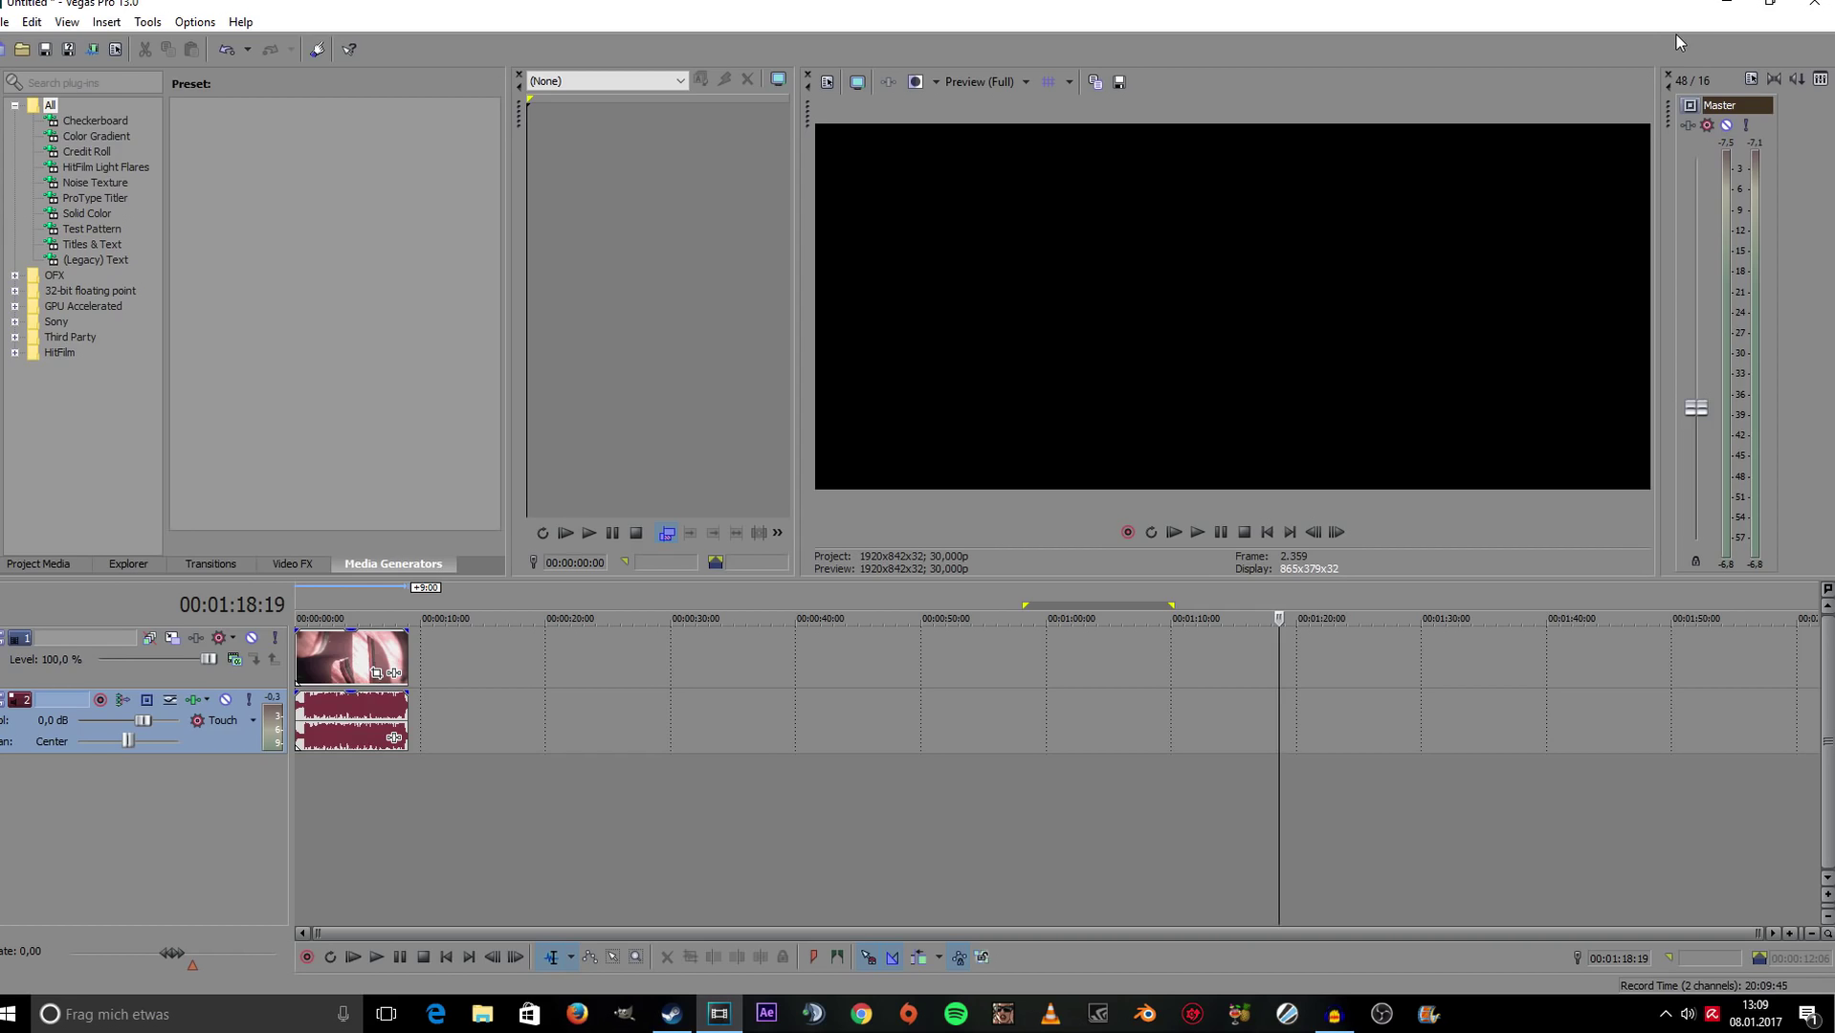
# Minimise Vegas Pro to bring back the Windows Desktop.
pyautogui.click(1708, 19)
pyautogui.moveTo(722, 69); pyautogui.dragTo(1015, 379)
pyautogui.rightClick(1091, 363)
pyautogui.click(1039, 308)
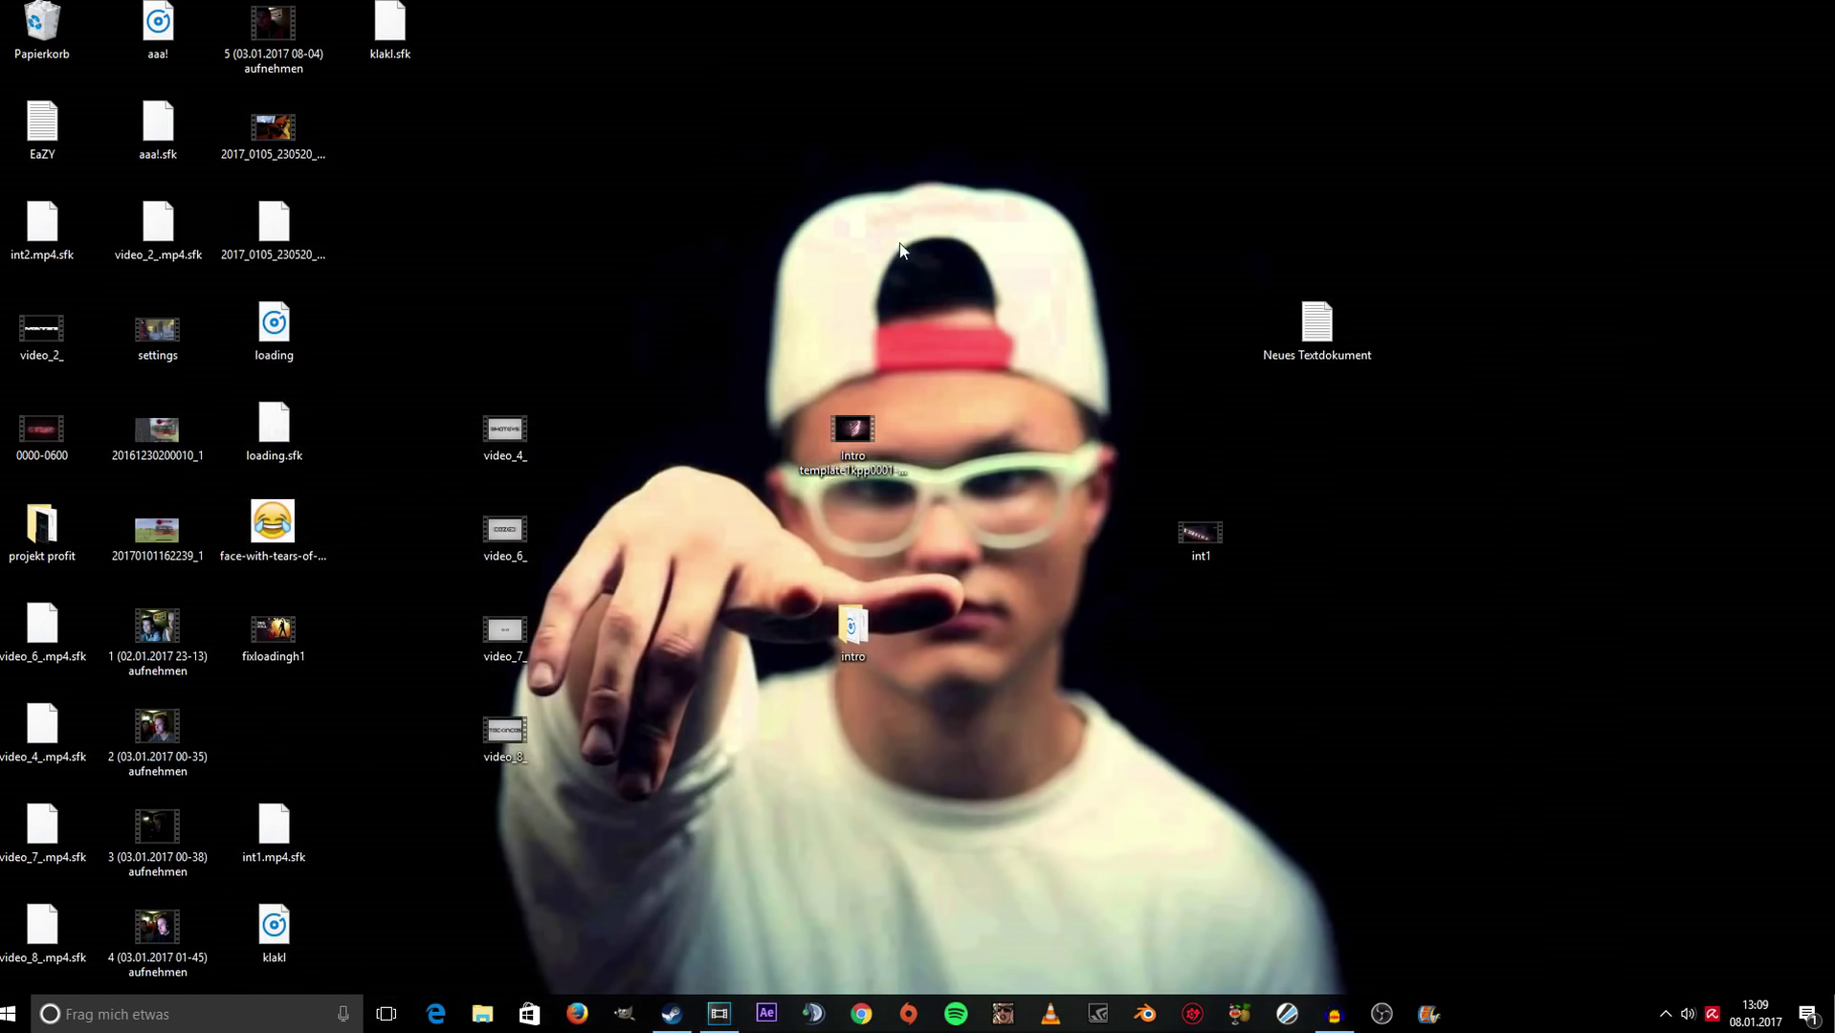
# Empty the Recycle Bin (Papierkorb), confirming deletion of its two items.
pyautogui.rightClick(41, 34)
pyautogui.click(106, 71)
pyautogui.press('Return')
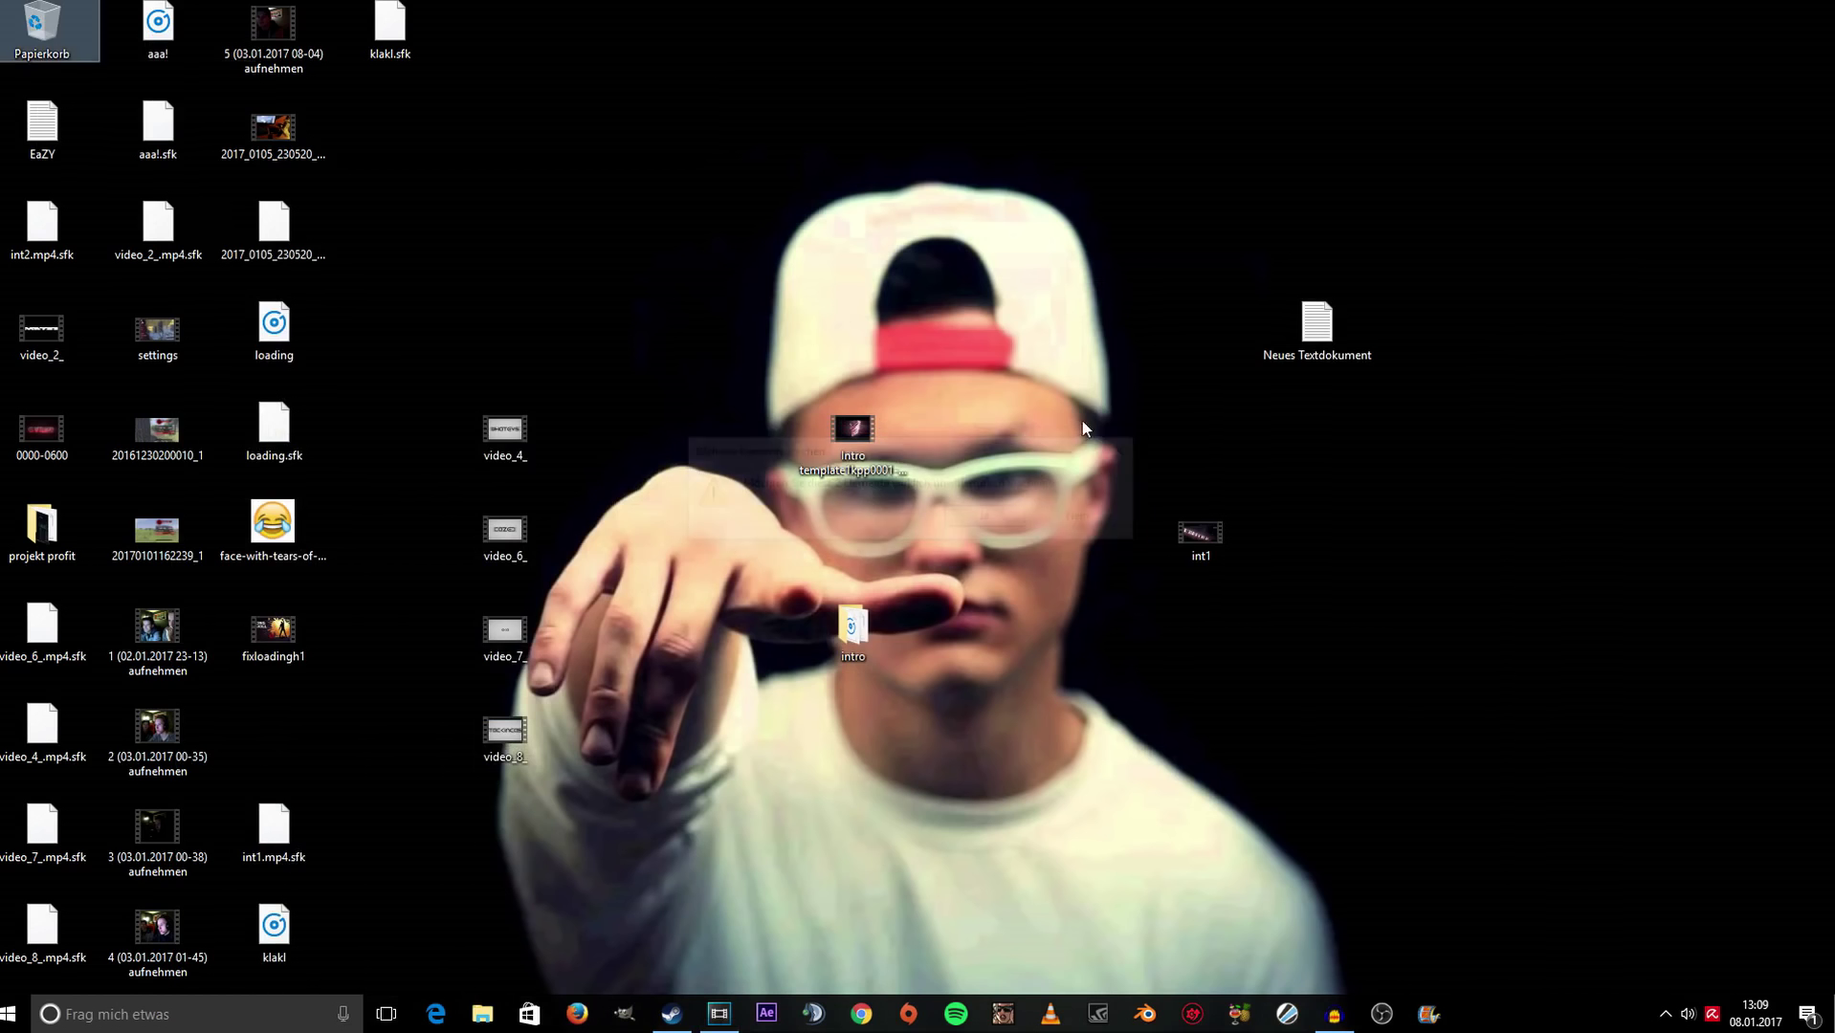